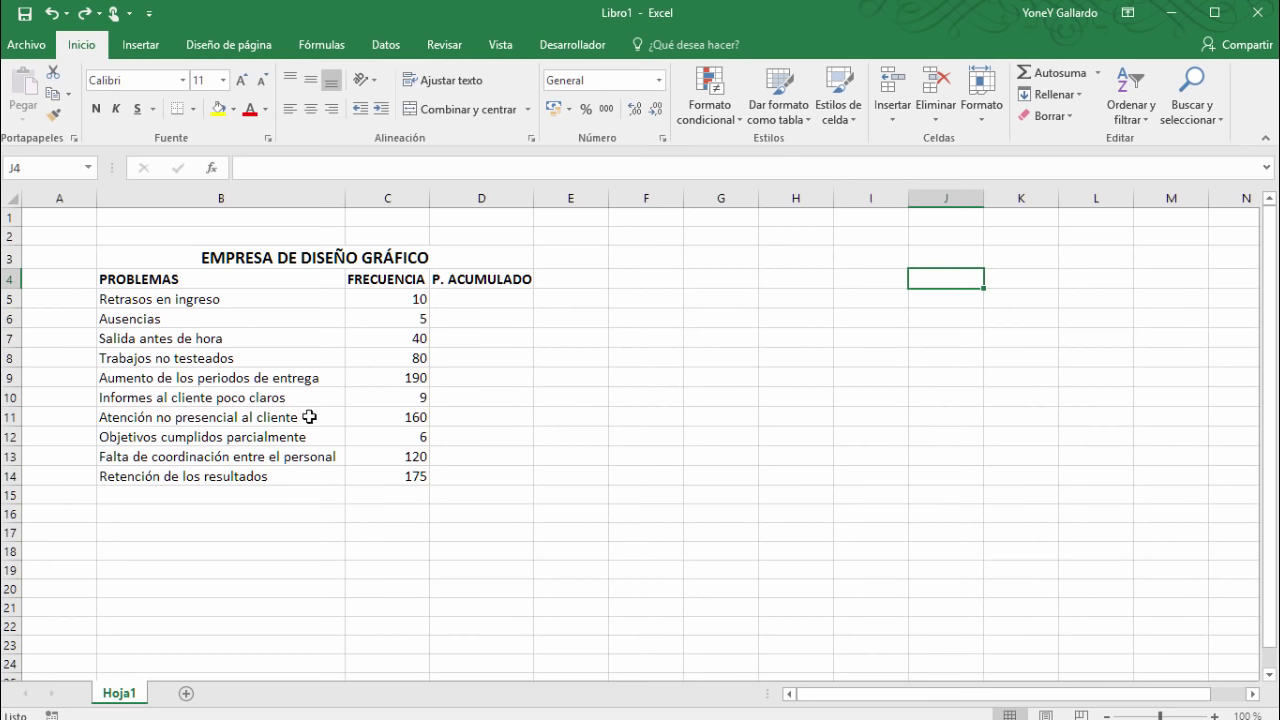
# Custom-sort B5:C14 by FRECUENCIA, De mayor a menor, so values run 190 down to 5
pyautogui.click(158, 298)
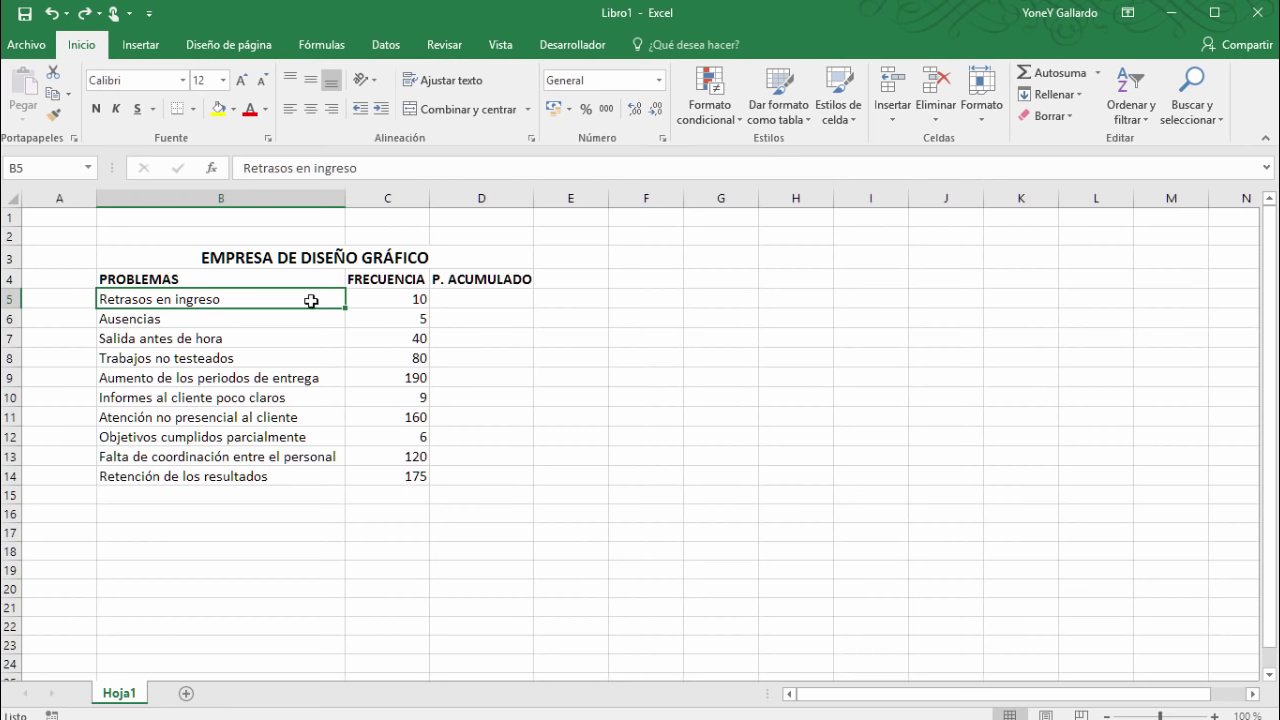
pyautogui.moveTo(141, 300); pyautogui.dragTo(376, 479)
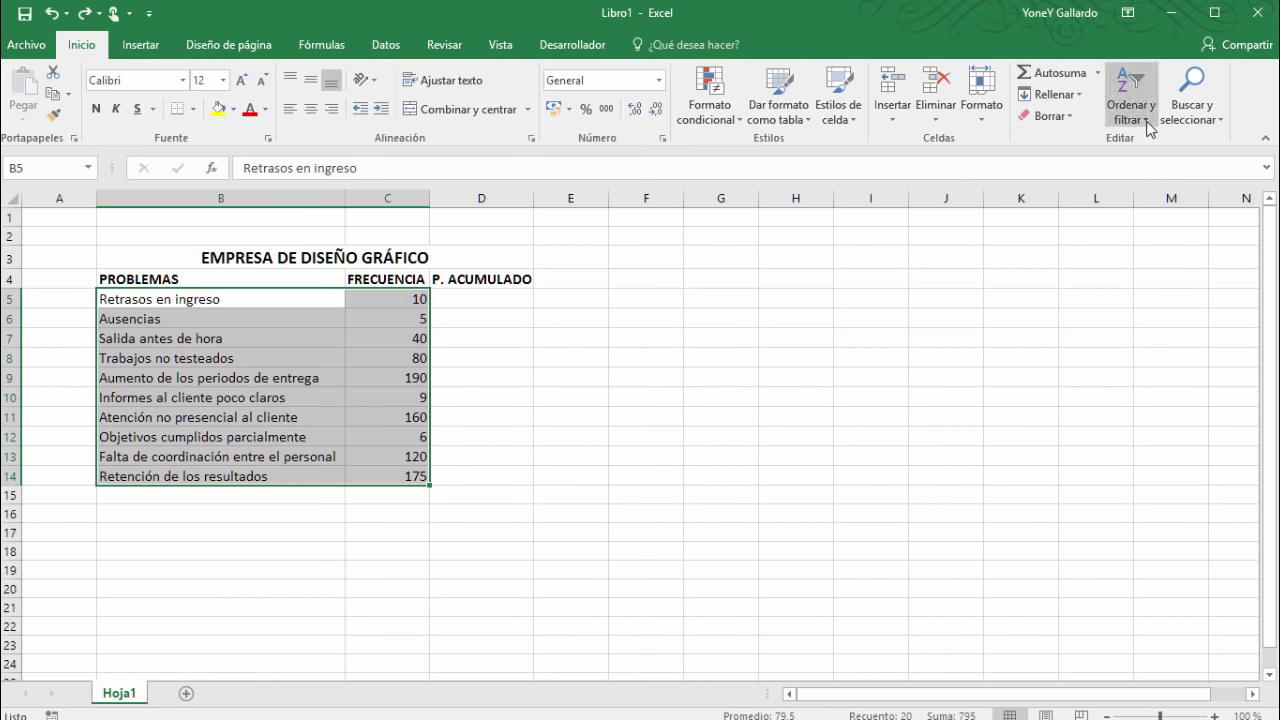
pyautogui.click(1148, 130)
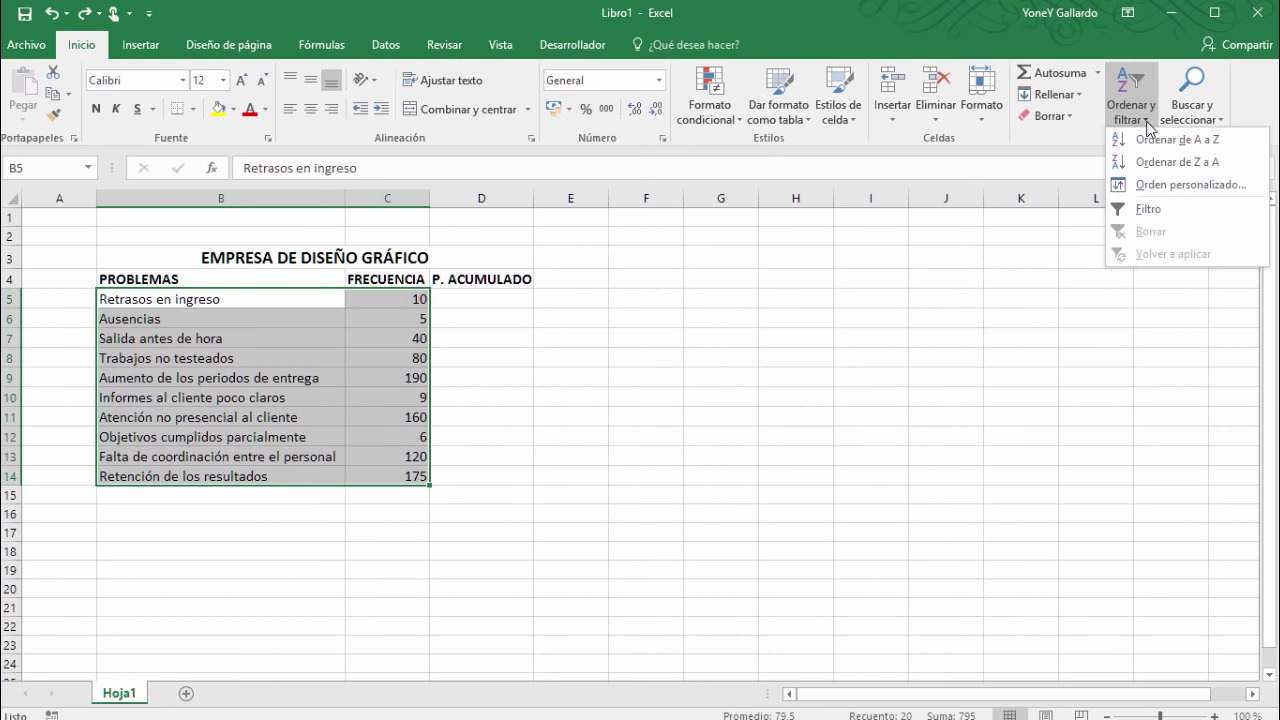
pyautogui.click(1163, 186)
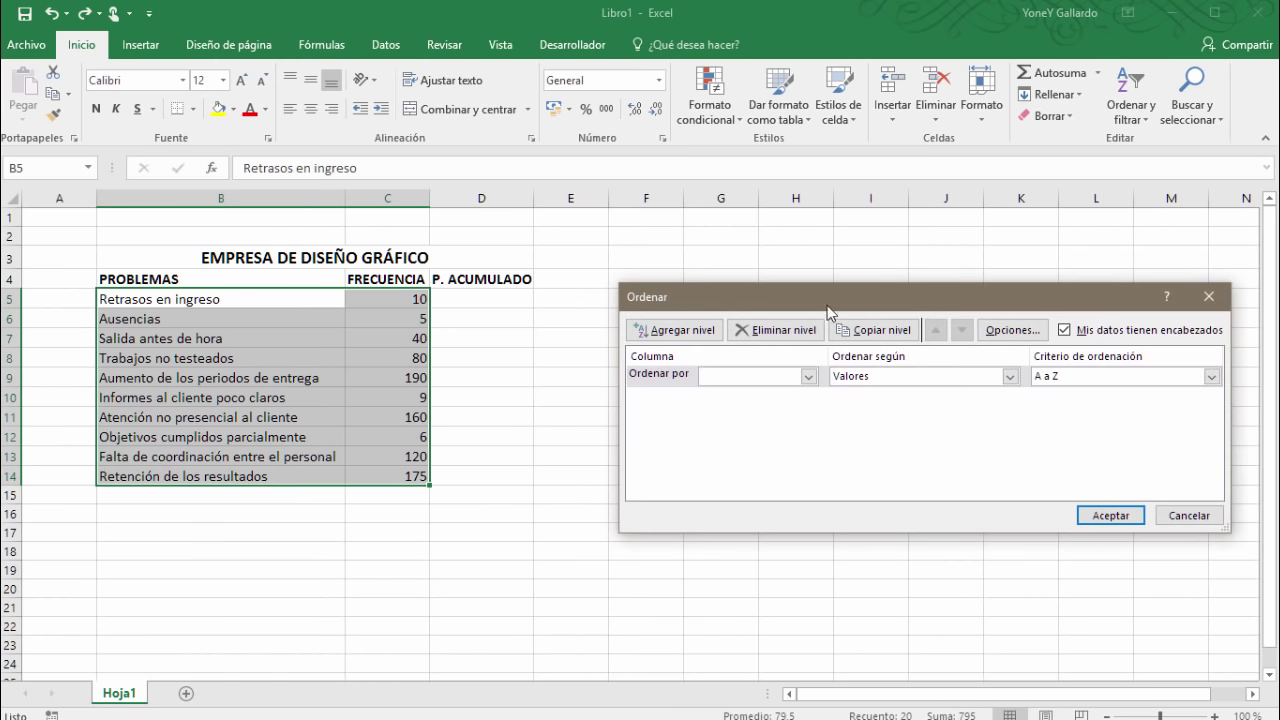
pyautogui.click(808, 377)
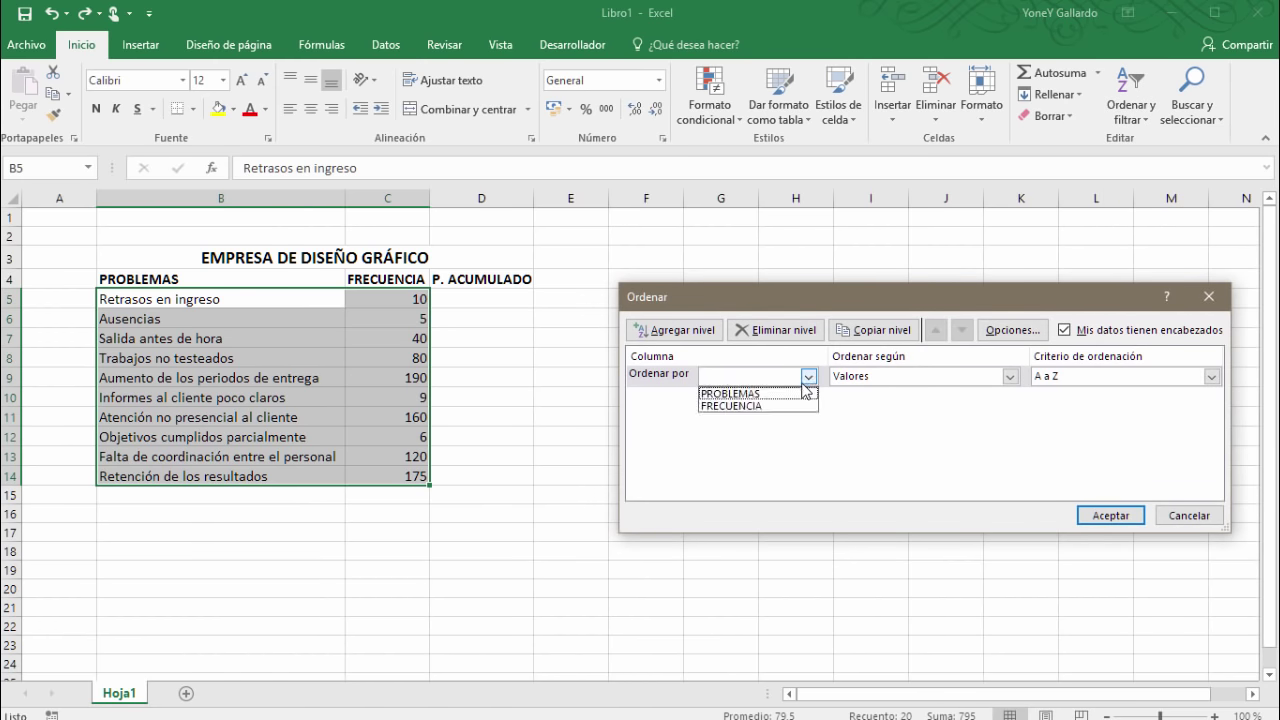
pyautogui.click(736, 406)
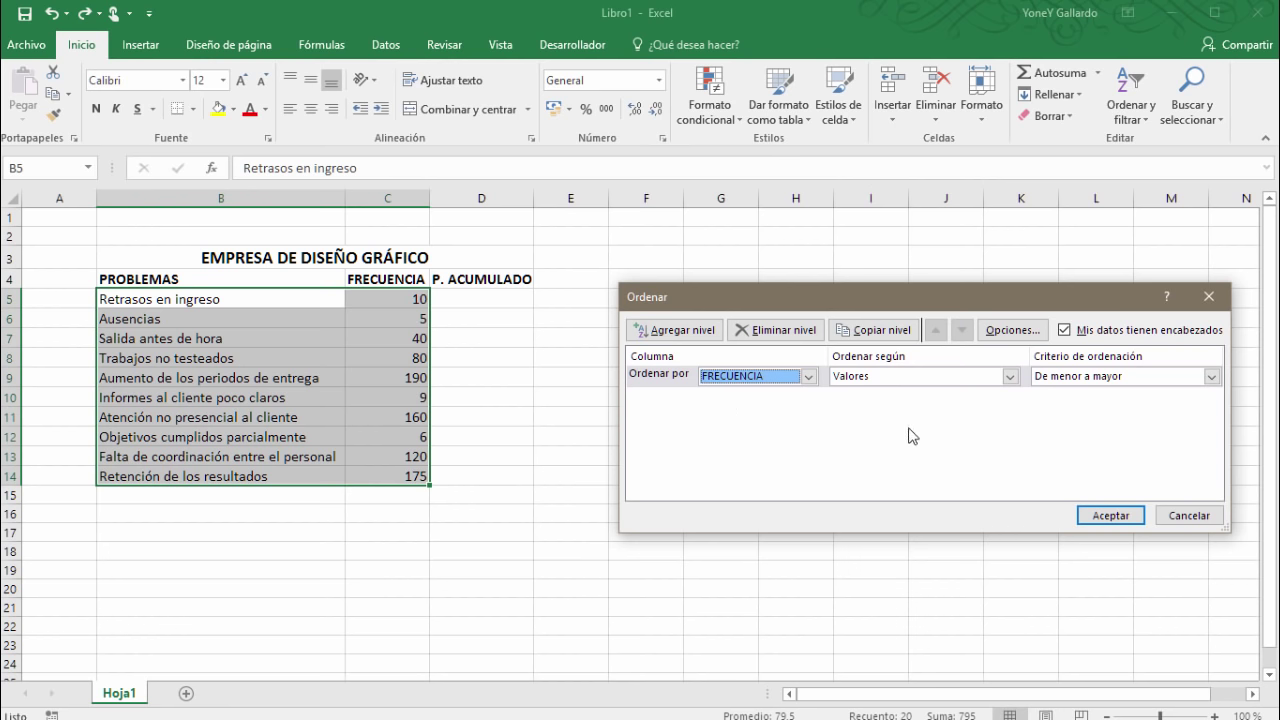
pyautogui.click(1211, 377)
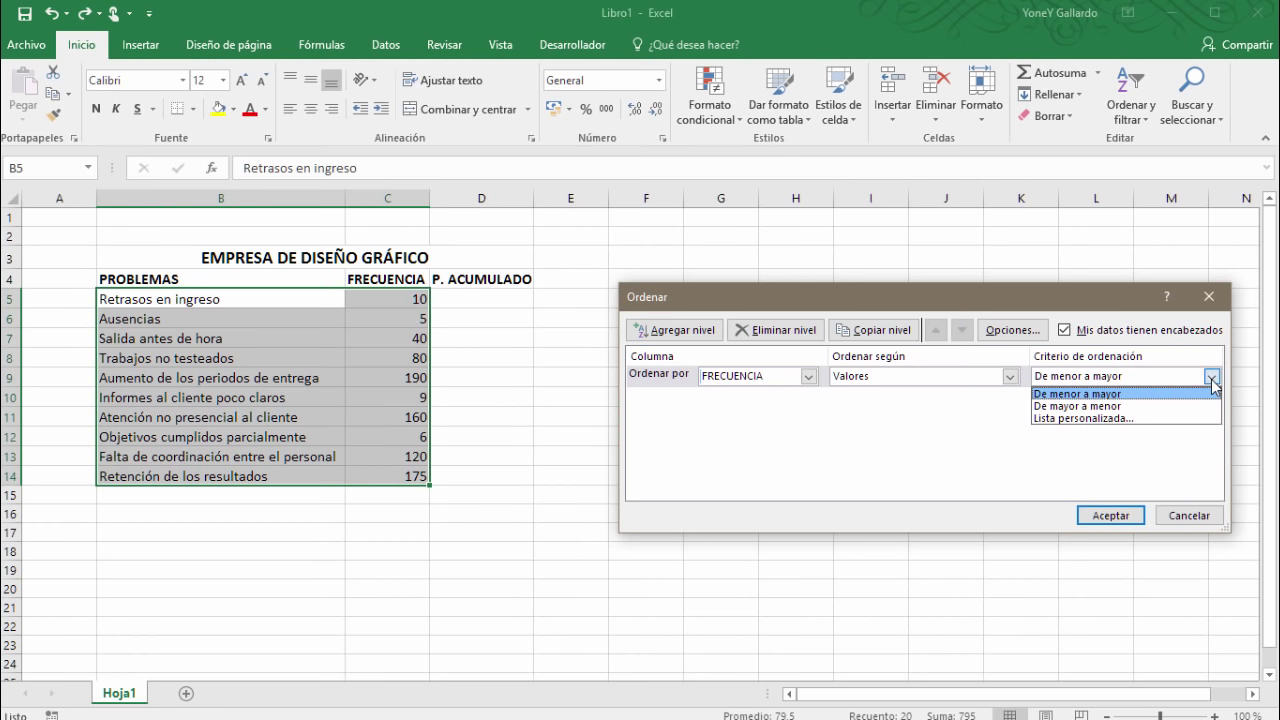
pyautogui.click(1116, 406)
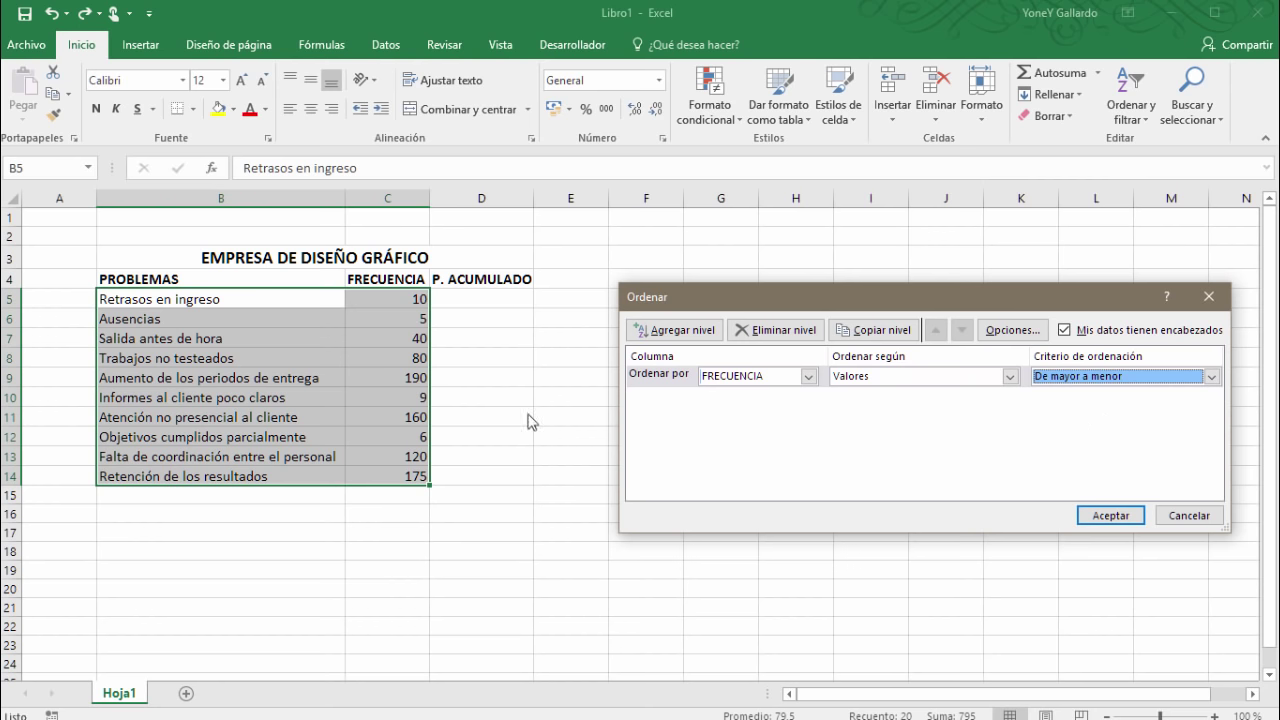
pyautogui.click(1100, 515)
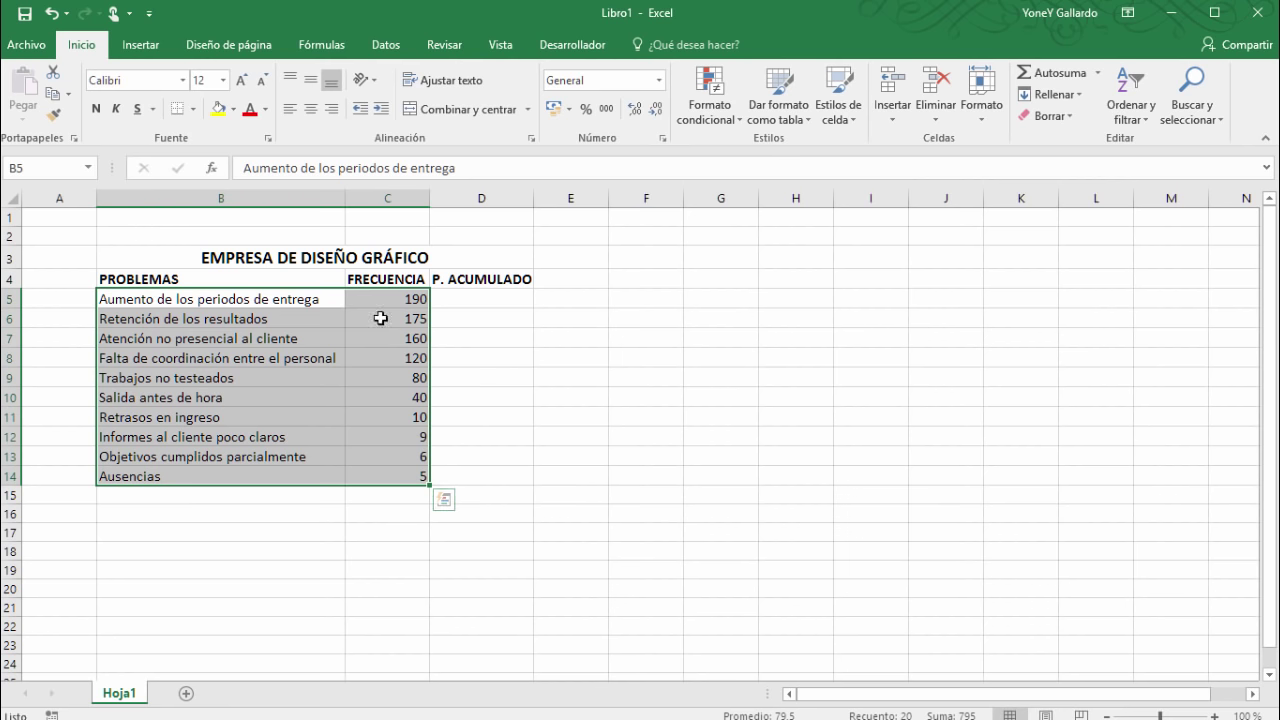
pyautogui.click(500, 393)
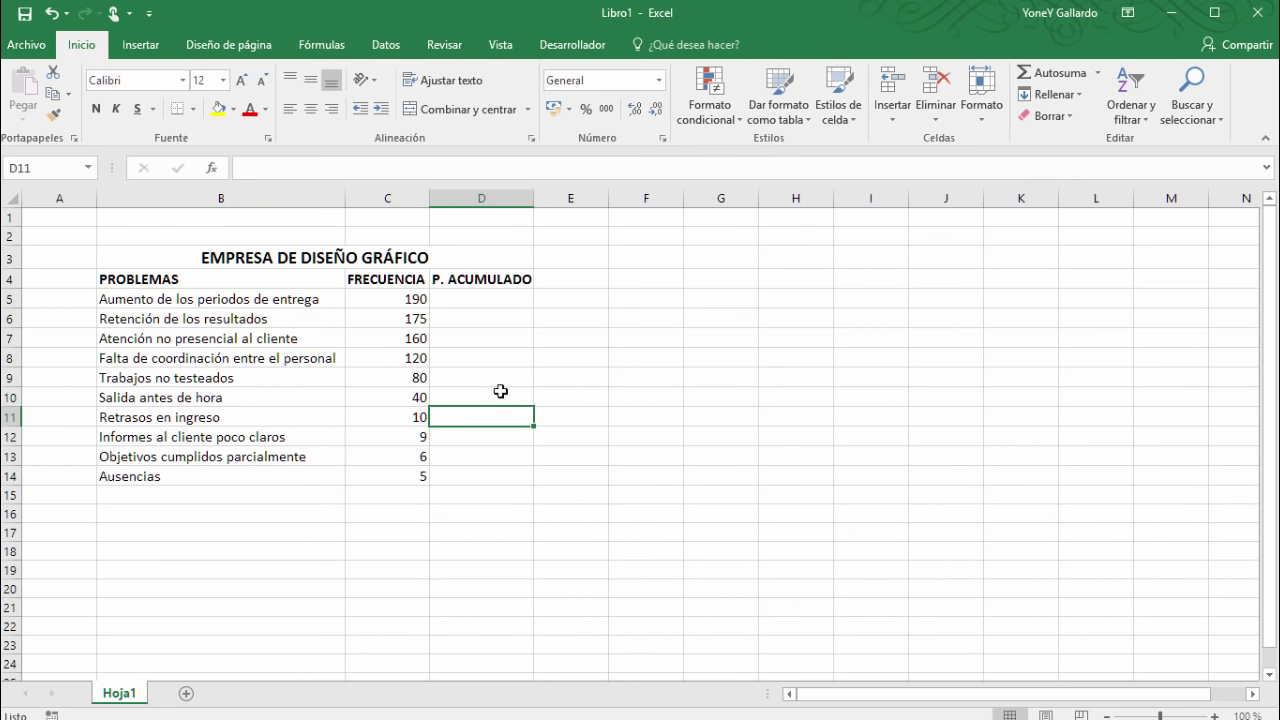
pyautogui.click(474, 281)
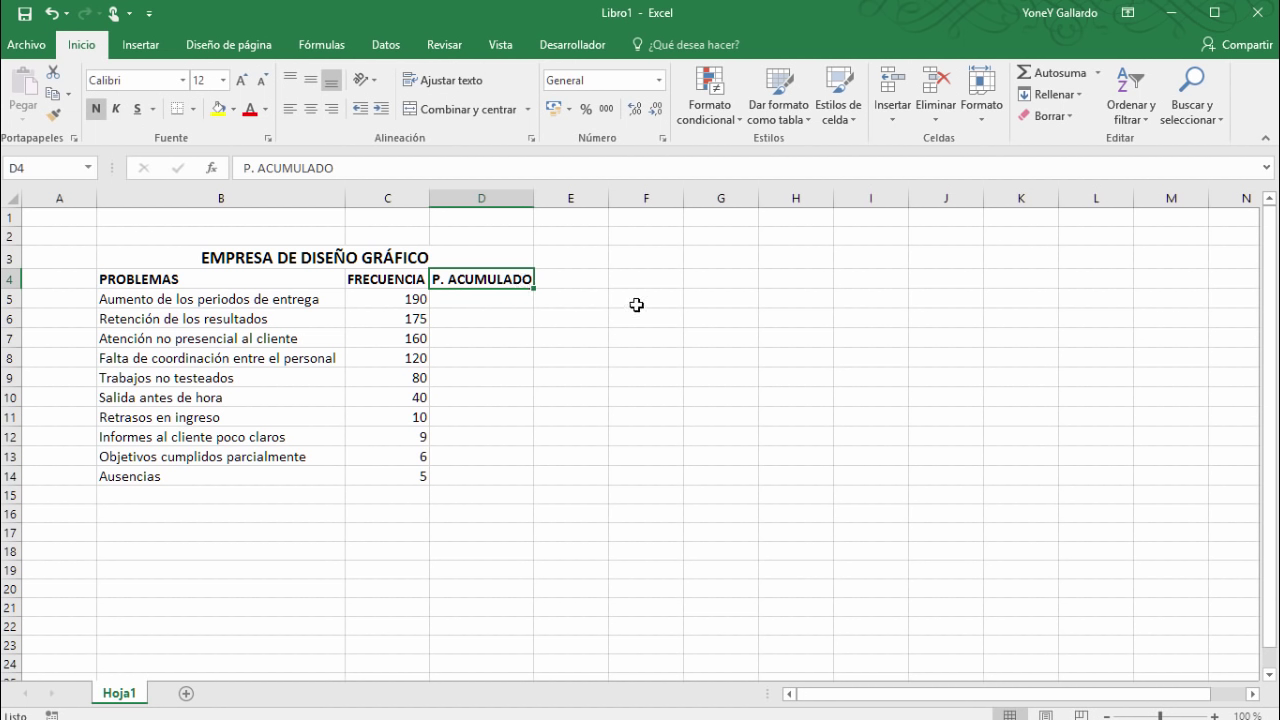
pyautogui.click(585, 303)
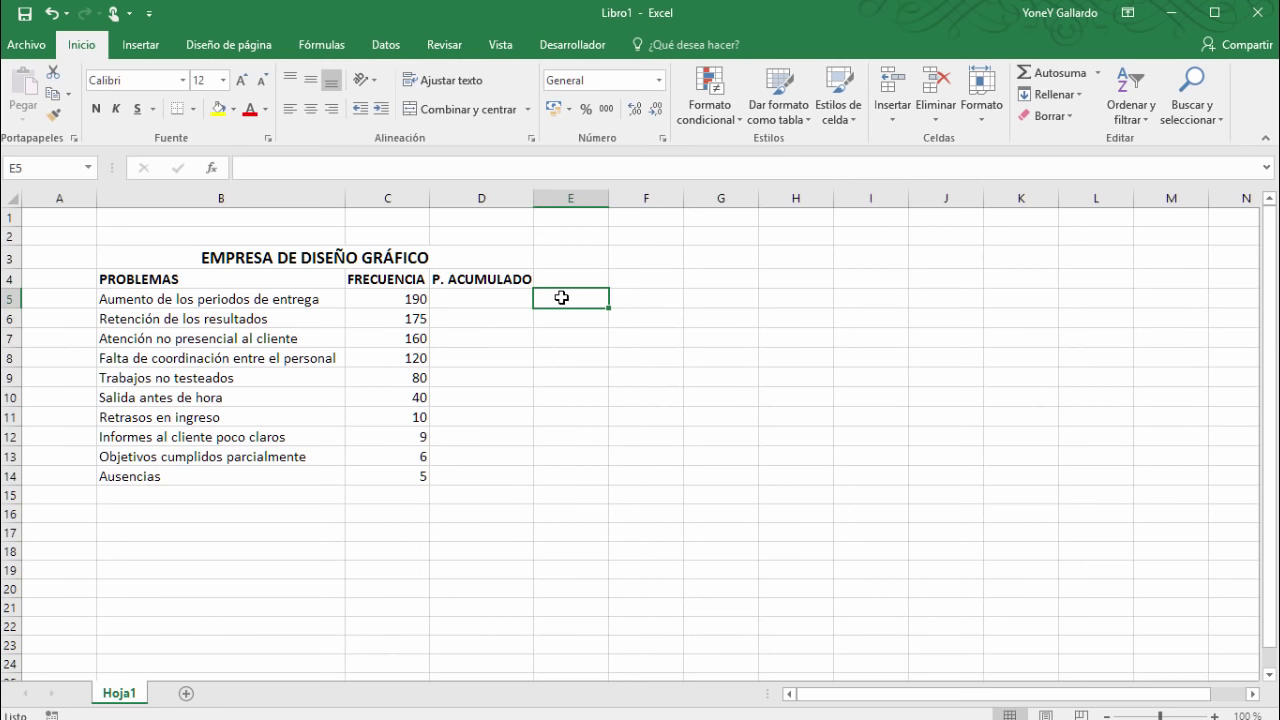
# Enter =C5+E4 in E5 and fill it down to E14, giving running totals 190 to 795
pyautogui.write('=')
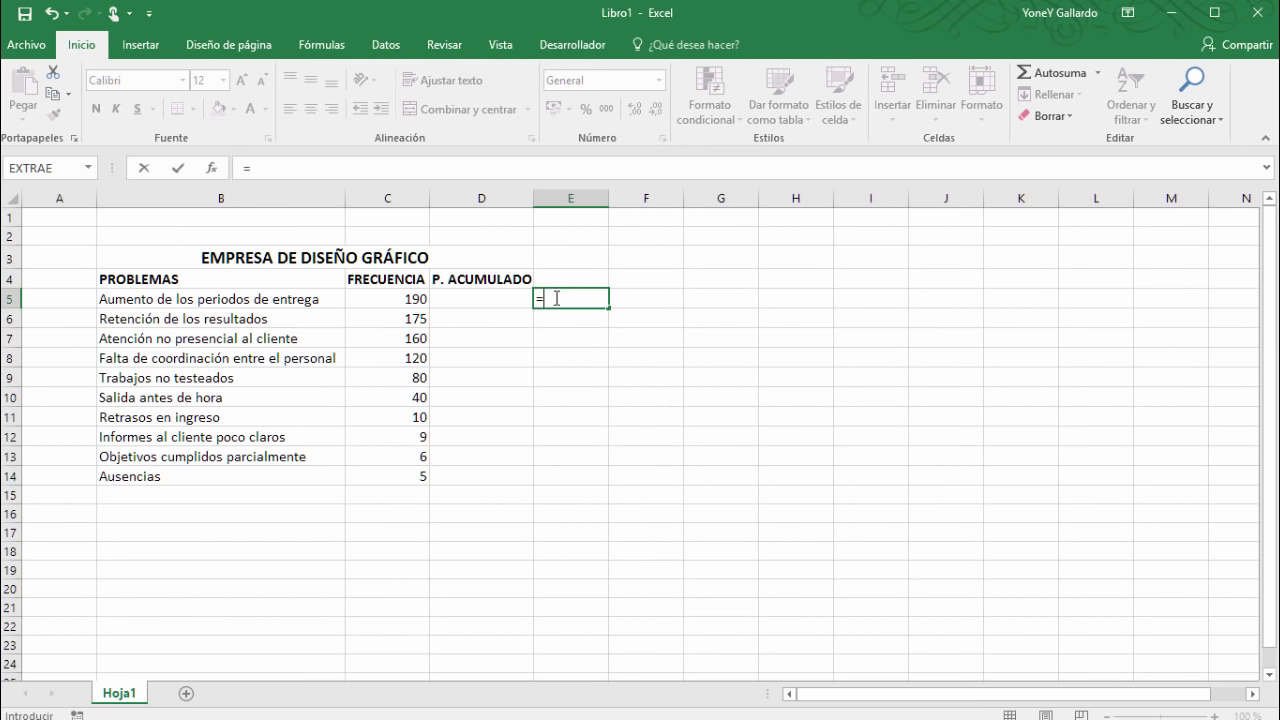
pyautogui.click(401, 298)
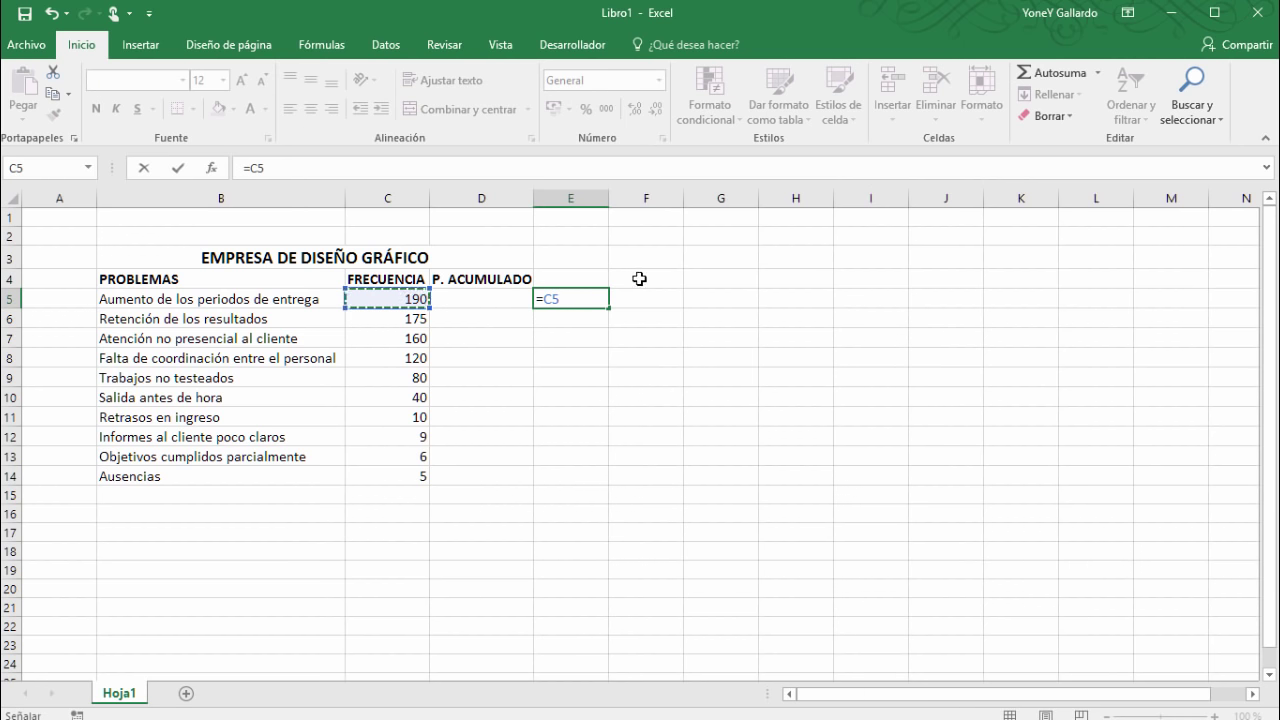
pyautogui.write('+')
pyautogui.click(580, 278)
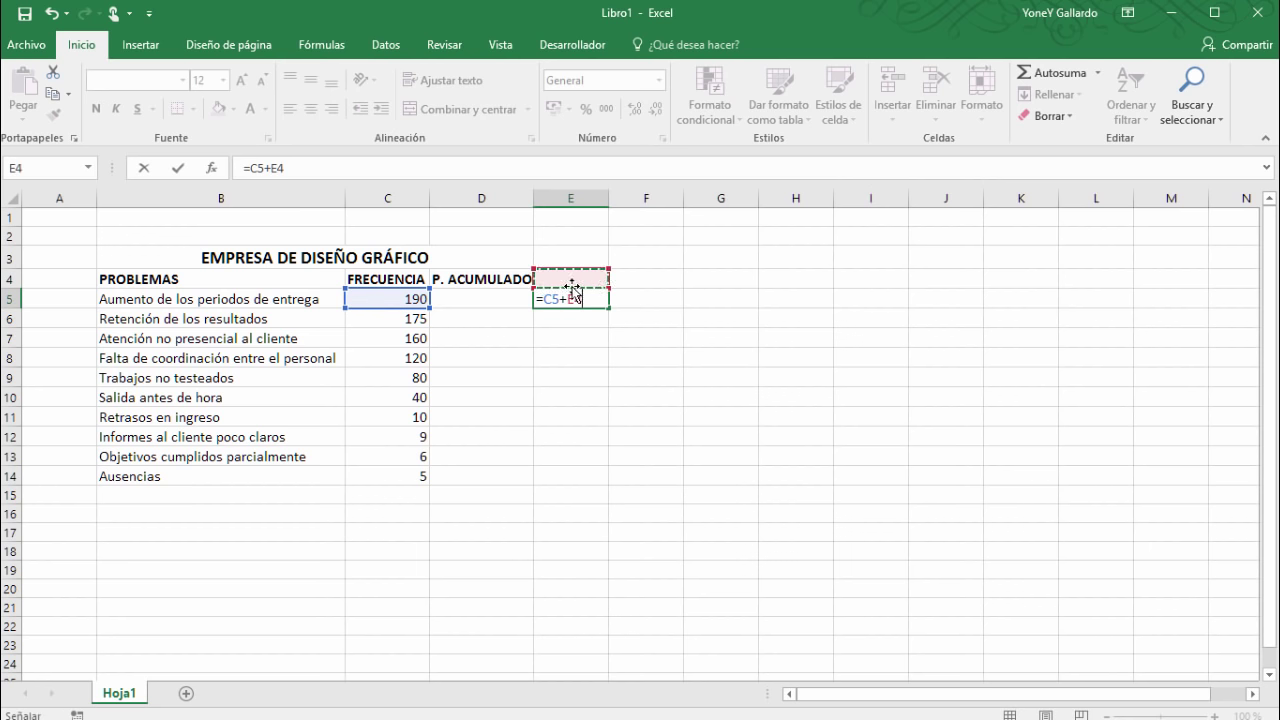
pyautogui.press('Return')
pyautogui.click(586, 296)
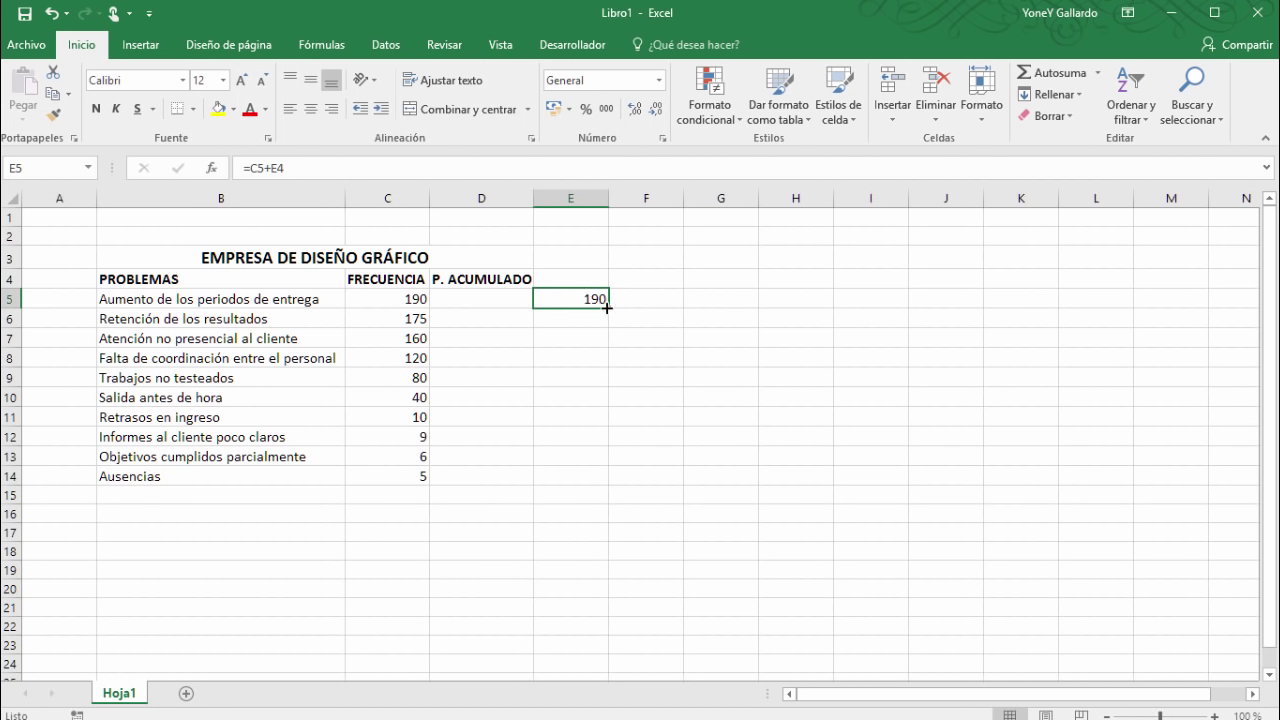
pyautogui.moveTo(607, 308); pyautogui.dragTo(607, 330)
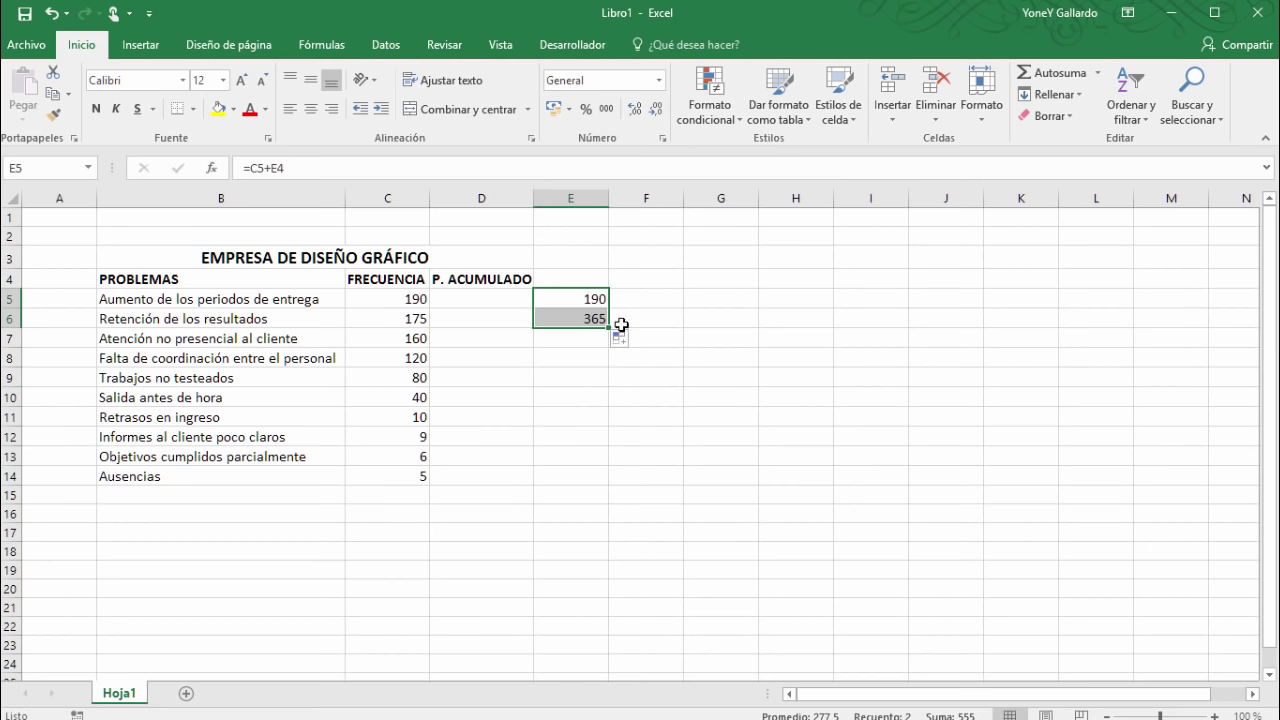
pyautogui.moveTo(607, 330); pyautogui.dragTo(607, 479)
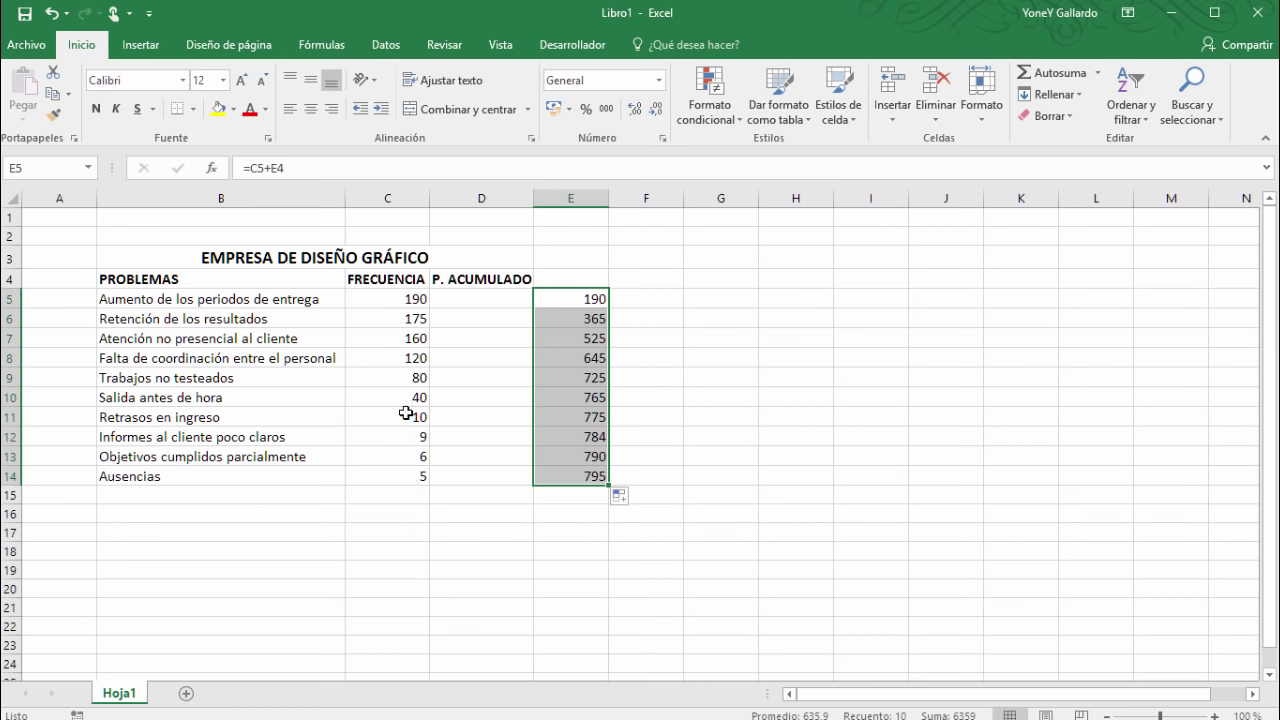
# AutoSum the FRECUENCIA column into C18 to confirm the 795 total matches E14
pyautogui.click(573, 519)
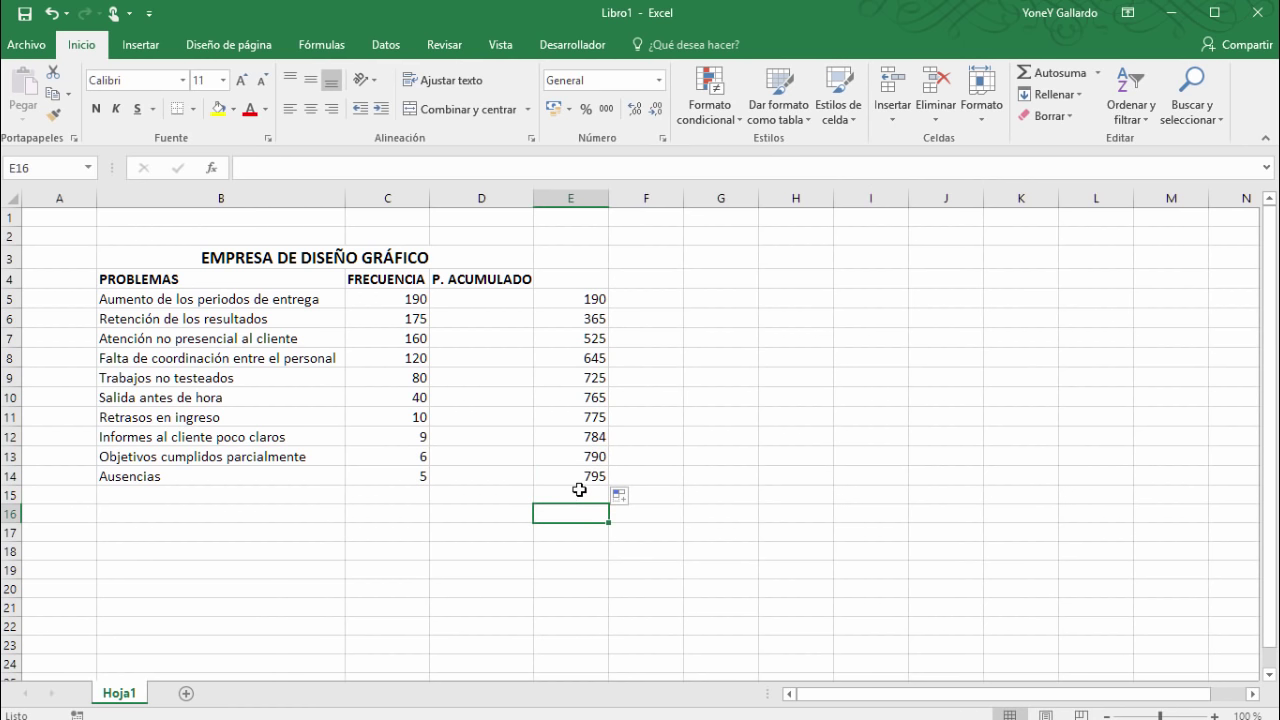
pyautogui.click(584, 479)
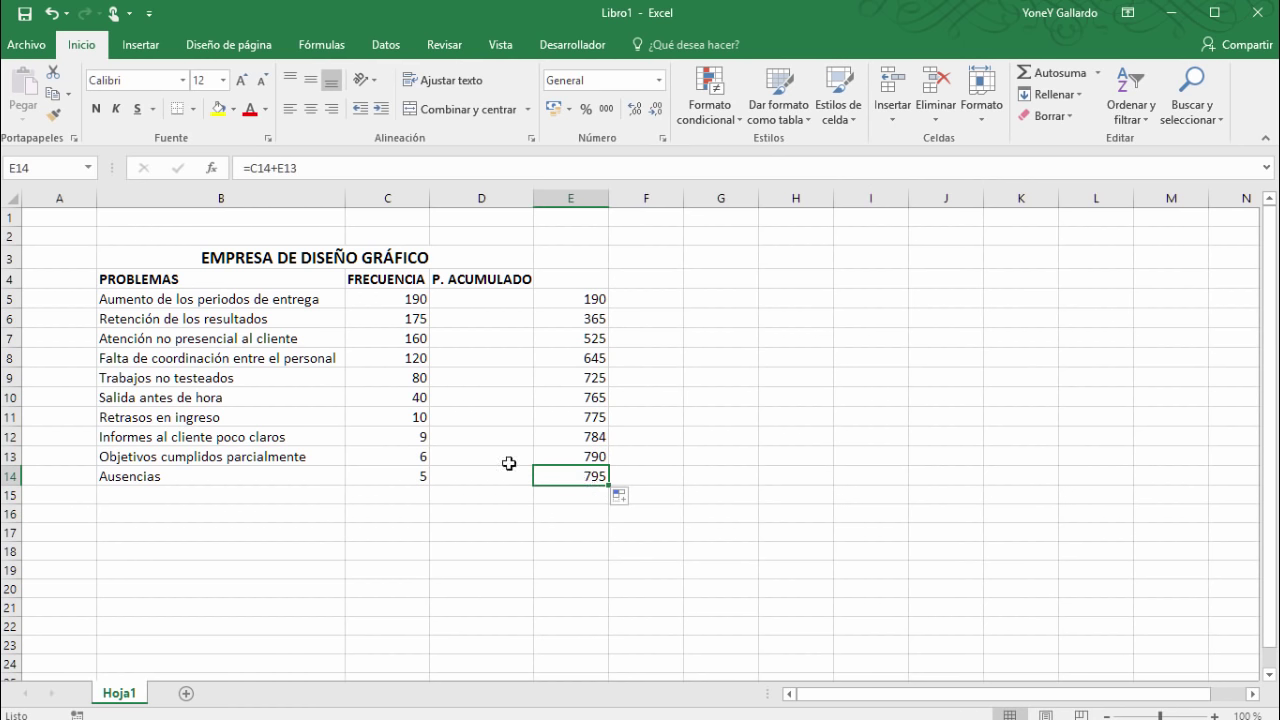
pyautogui.moveTo(405, 300); pyautogui.dragTo(403, 550)
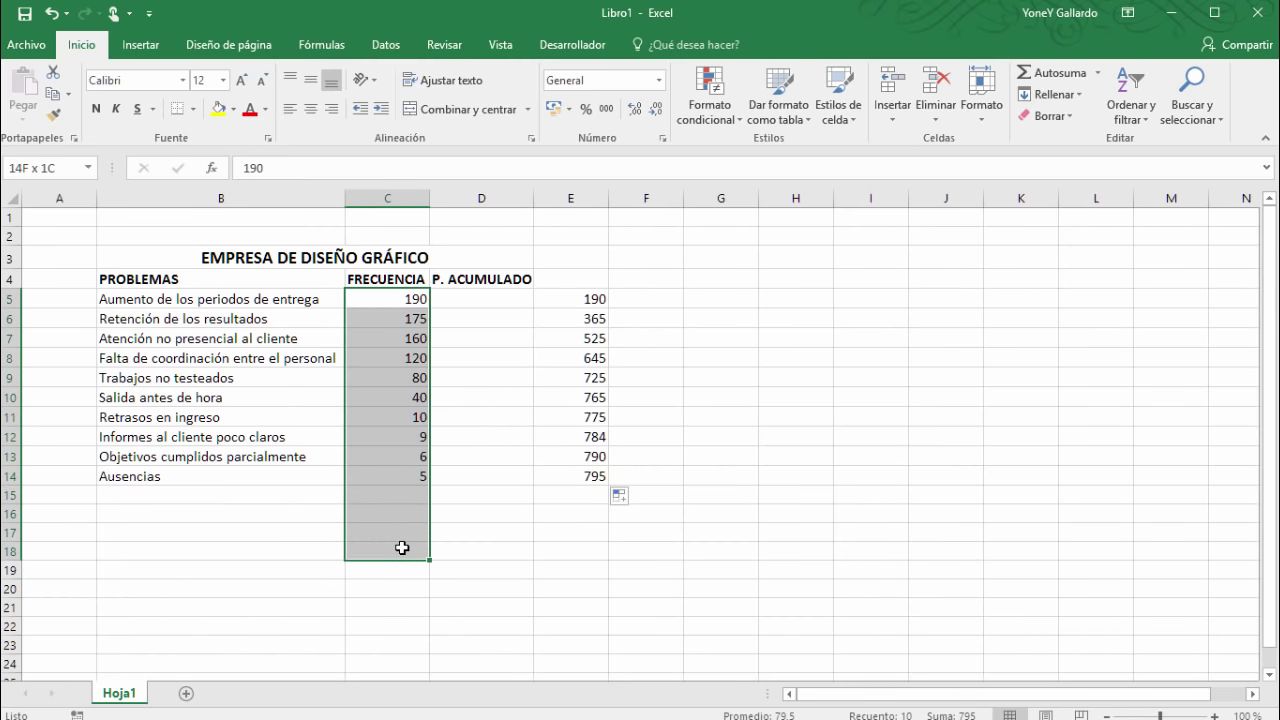
pyautogui.click(1040, 73)
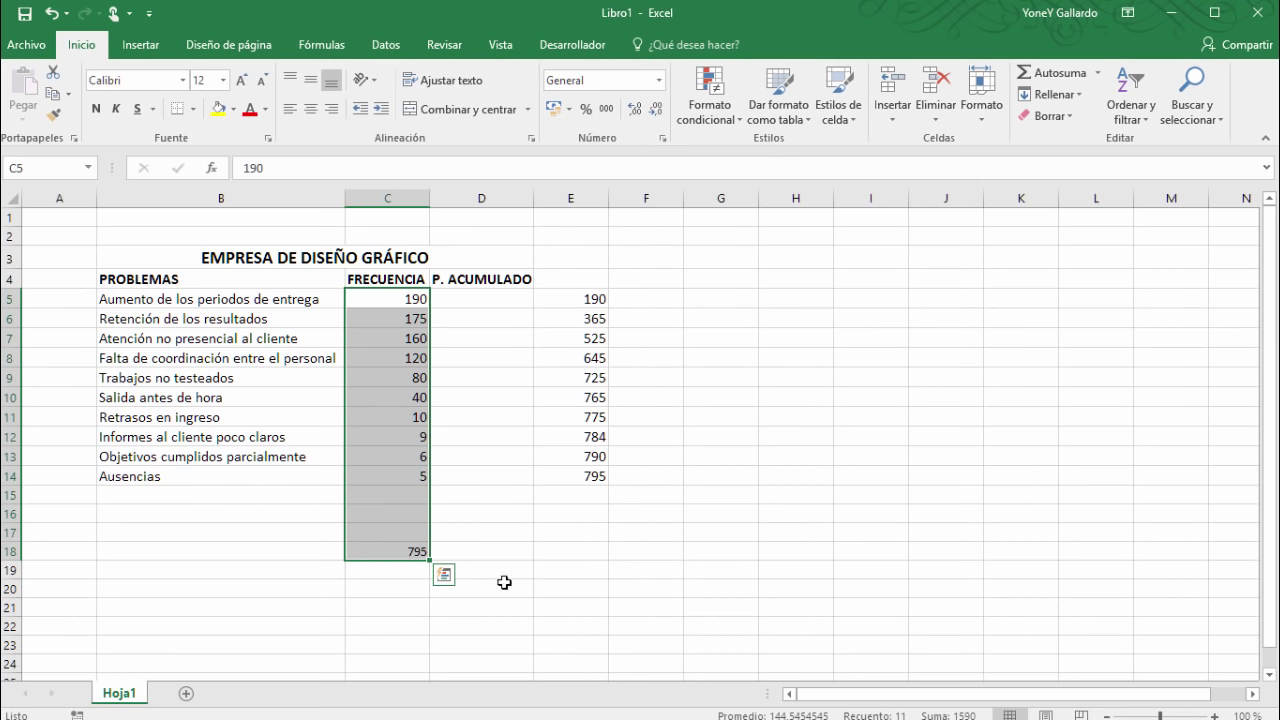
pyautogui.click(598, 478)
# Delete the temporary 795 total from C18 and select cell D5
pyautogui.click(390, 549)
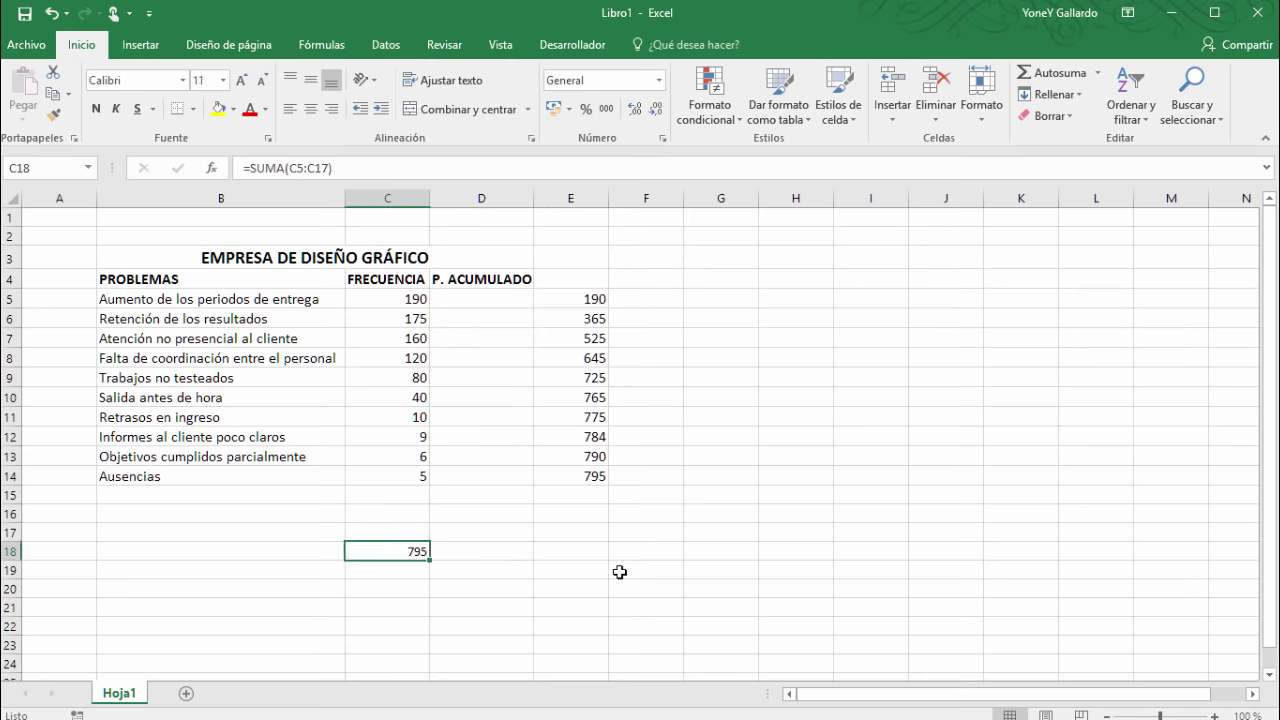
pyautogui.press('Delete')
pyautogui.click(673, 532)
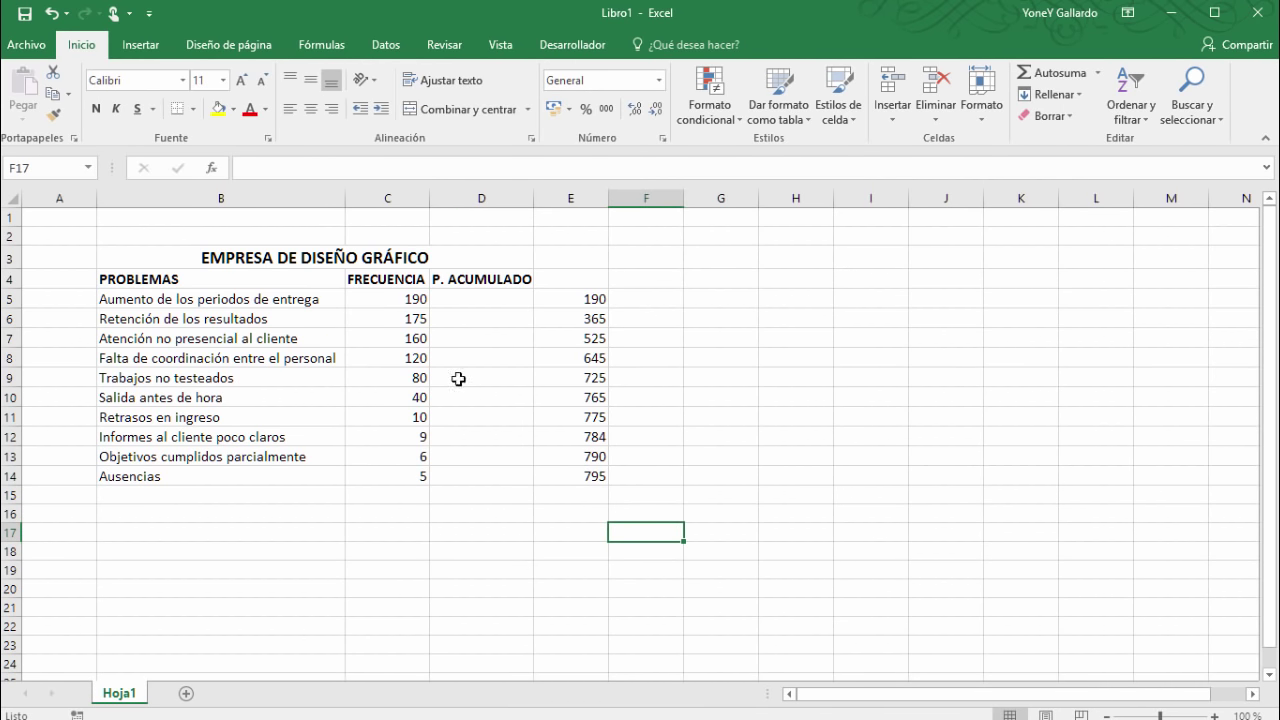
pyautogui.click(508, 300)
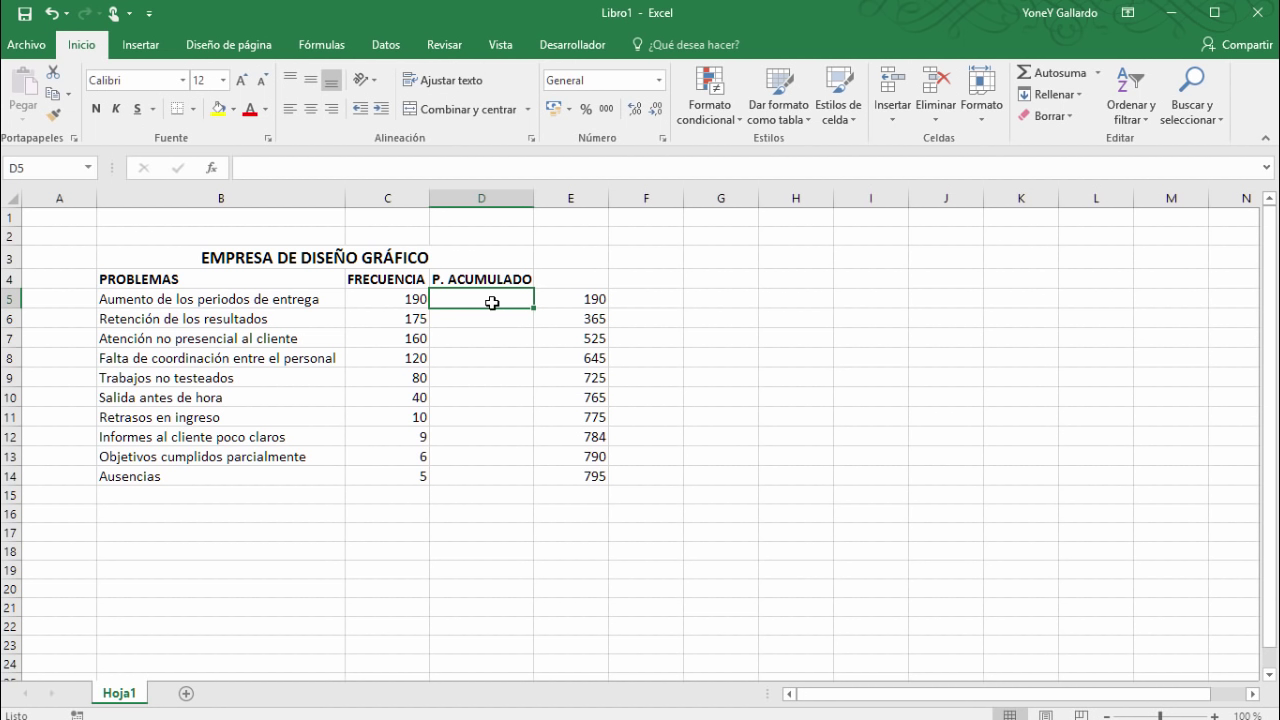
# Enter =E5/795 in D5 and fill it down to D14, giving proportions from 0,2389 to 1
pyautogui.click(590, 302)
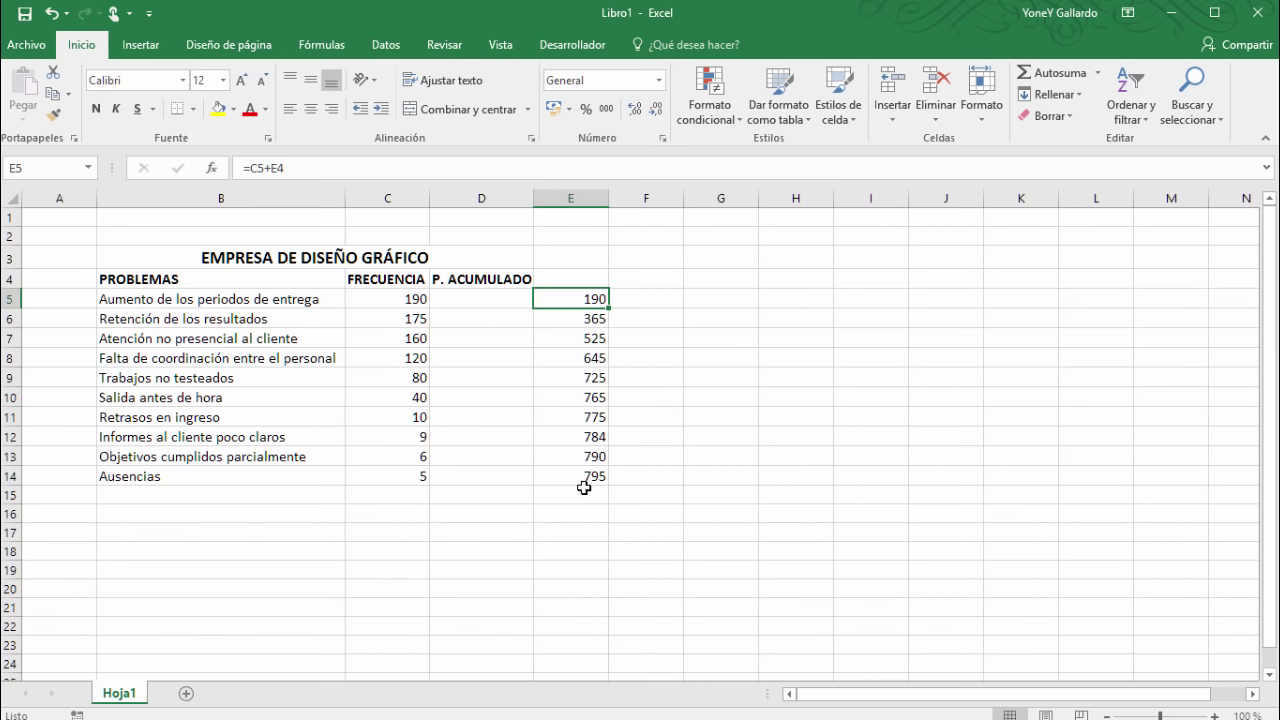
pyautogui.click(503, 300)
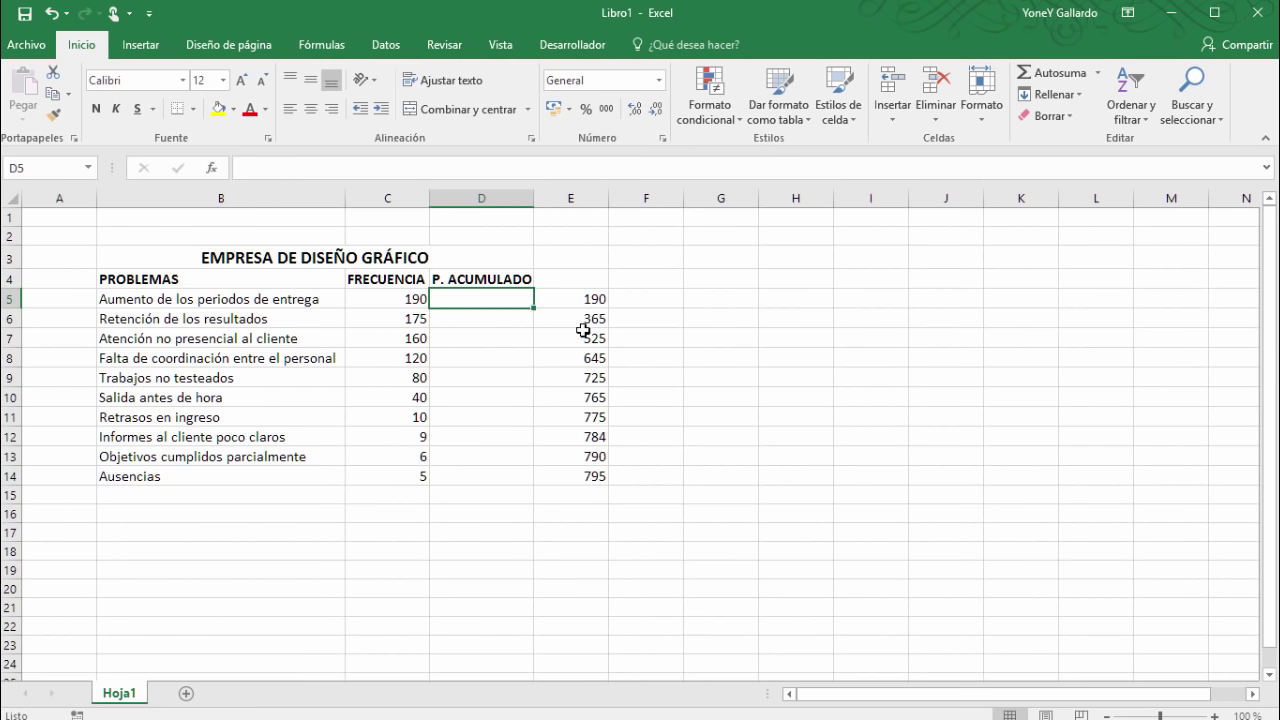
pyautogui.click(584, 320)
pyautogui.click(584, 338)
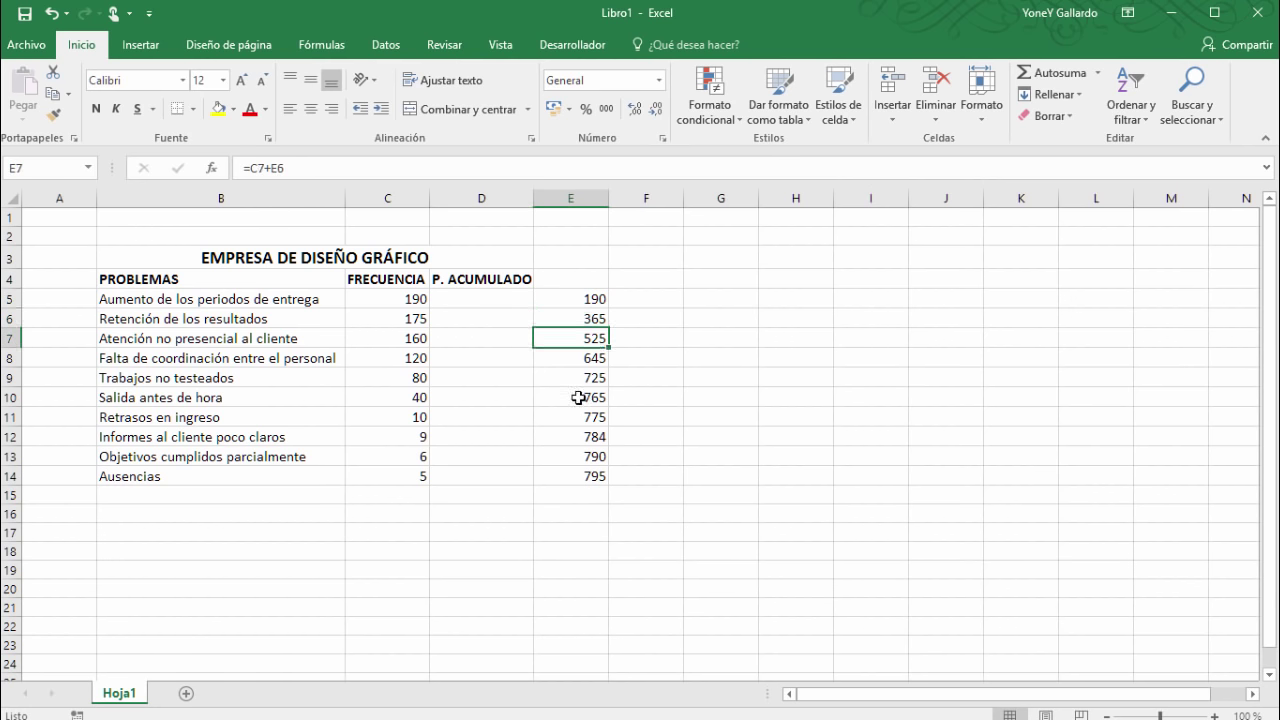
pyautogui.click(503, 299)
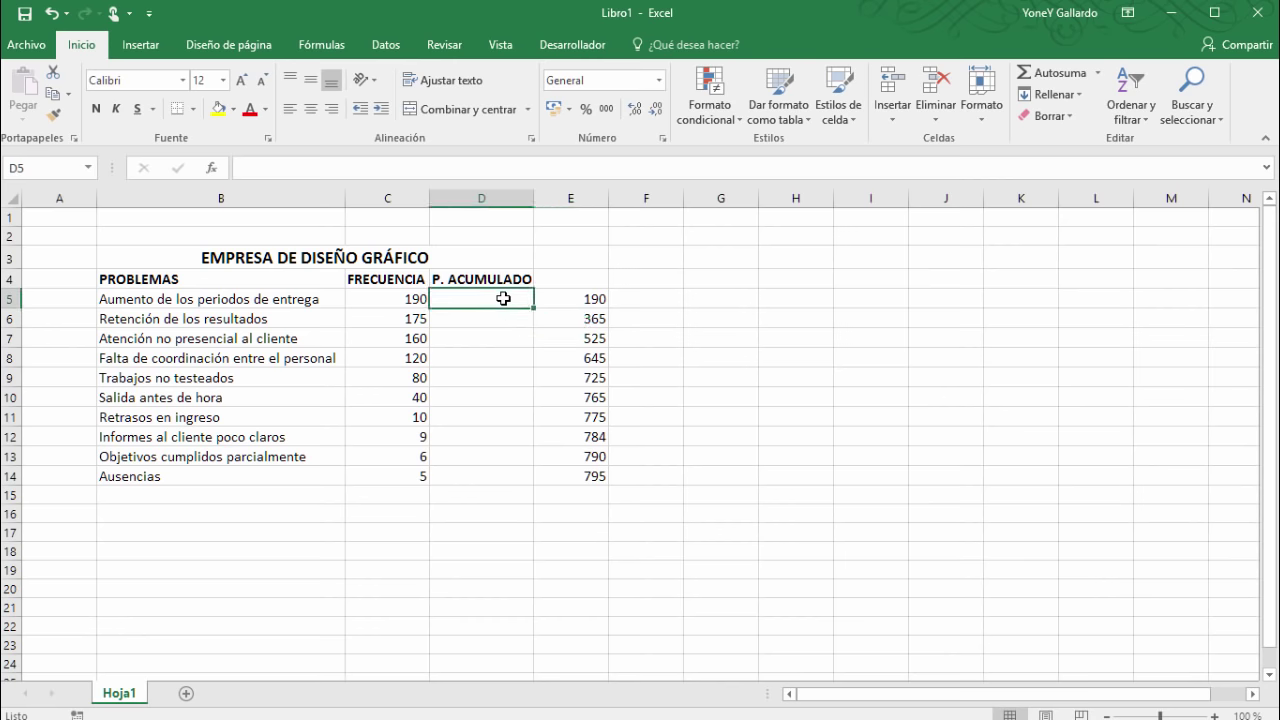
pyautogui.write('=')
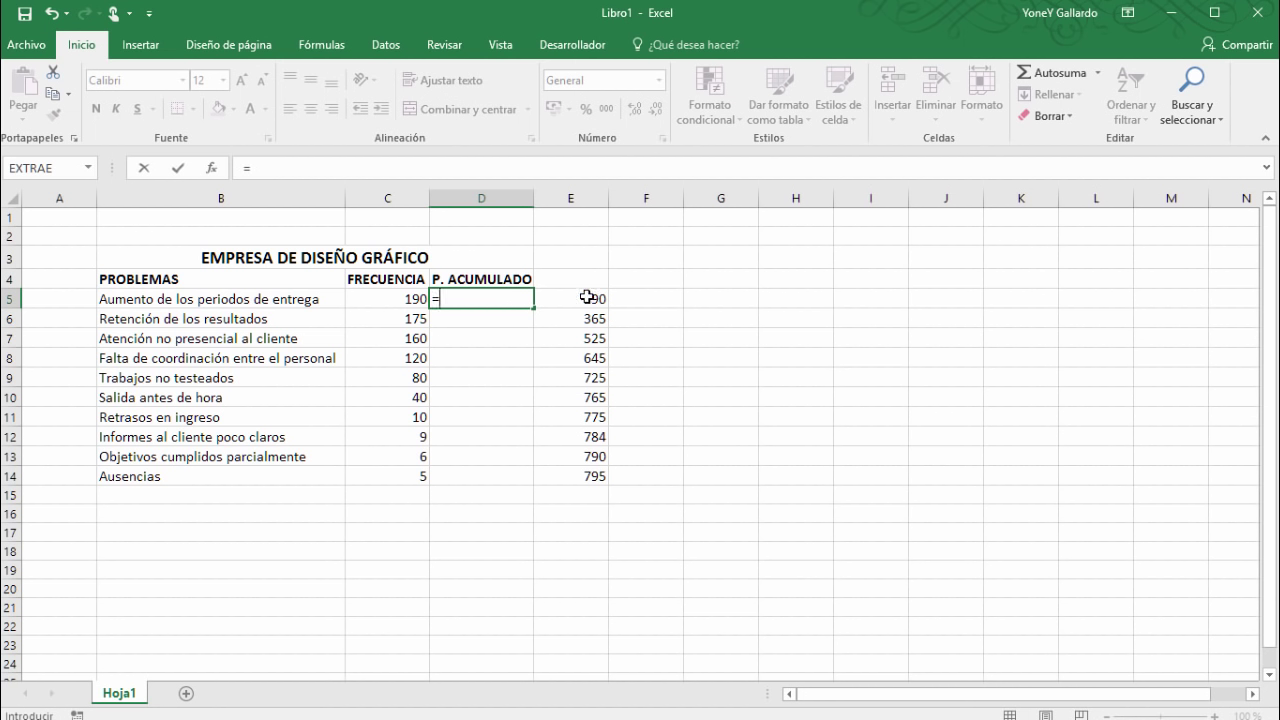
pyautogui.click(587, 297)
pyautogui.write('/795')
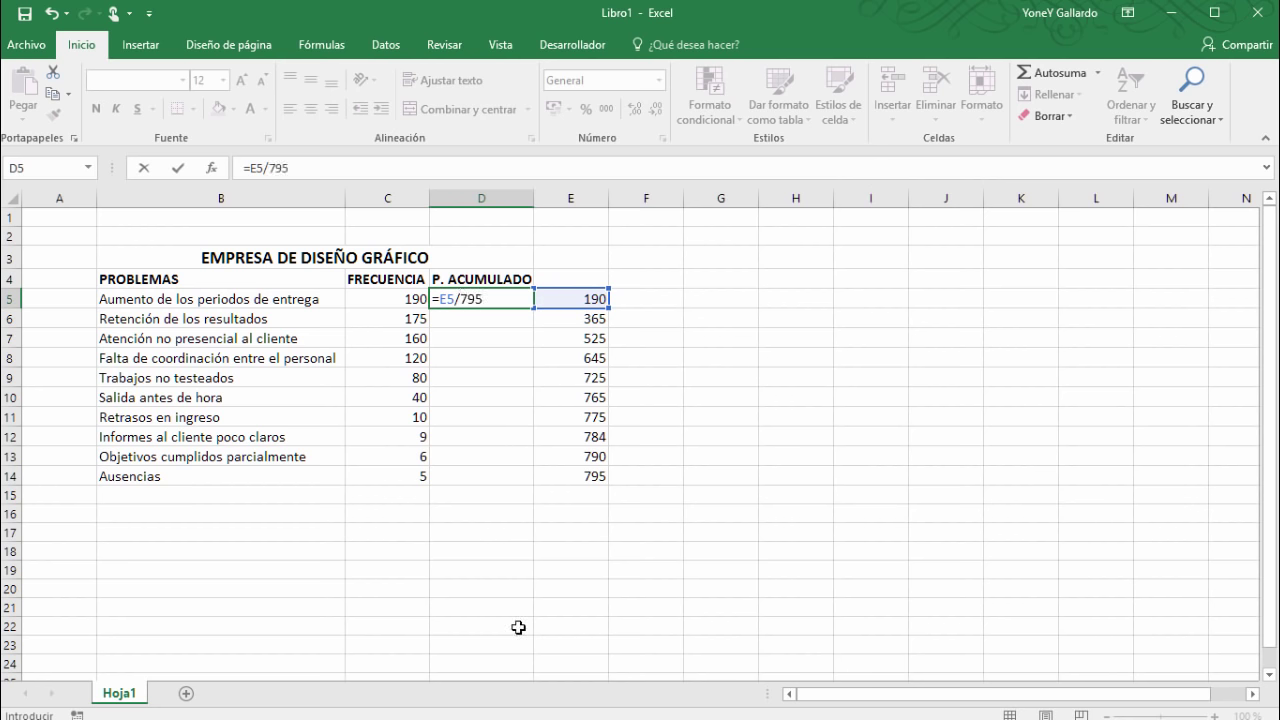
pyautogui.press('Return')
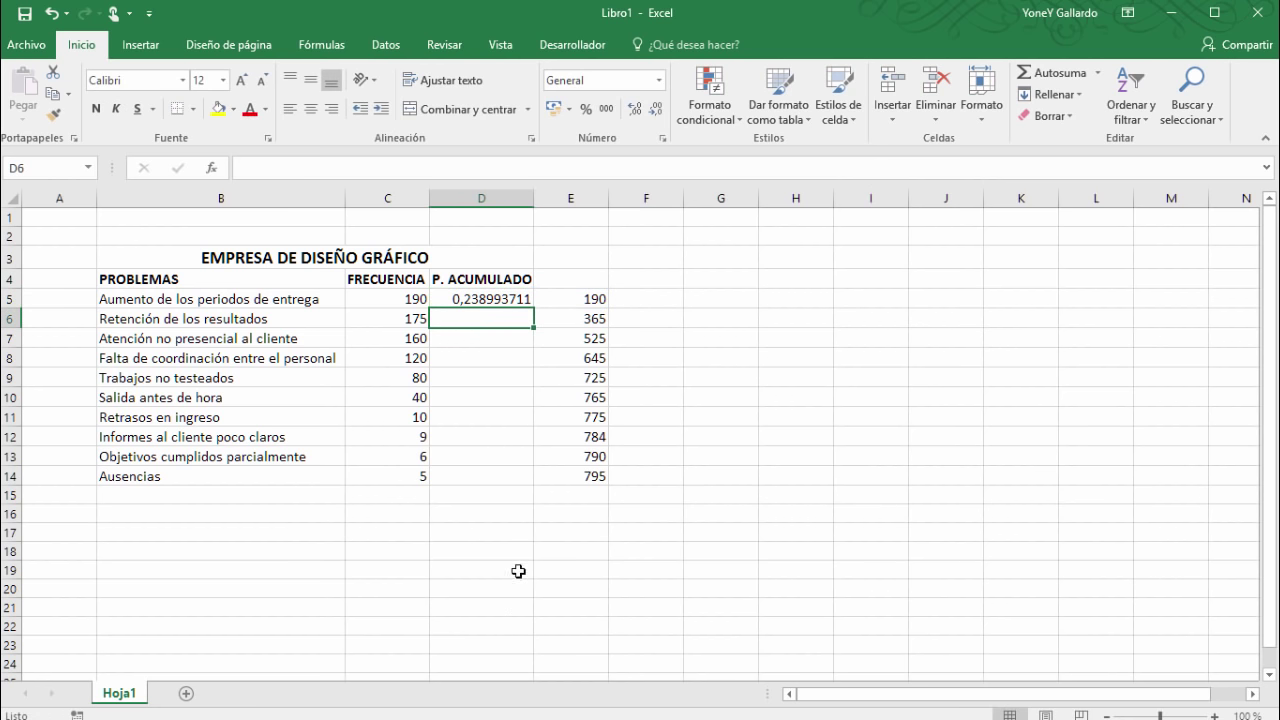
pyautogui.click(503, 300)
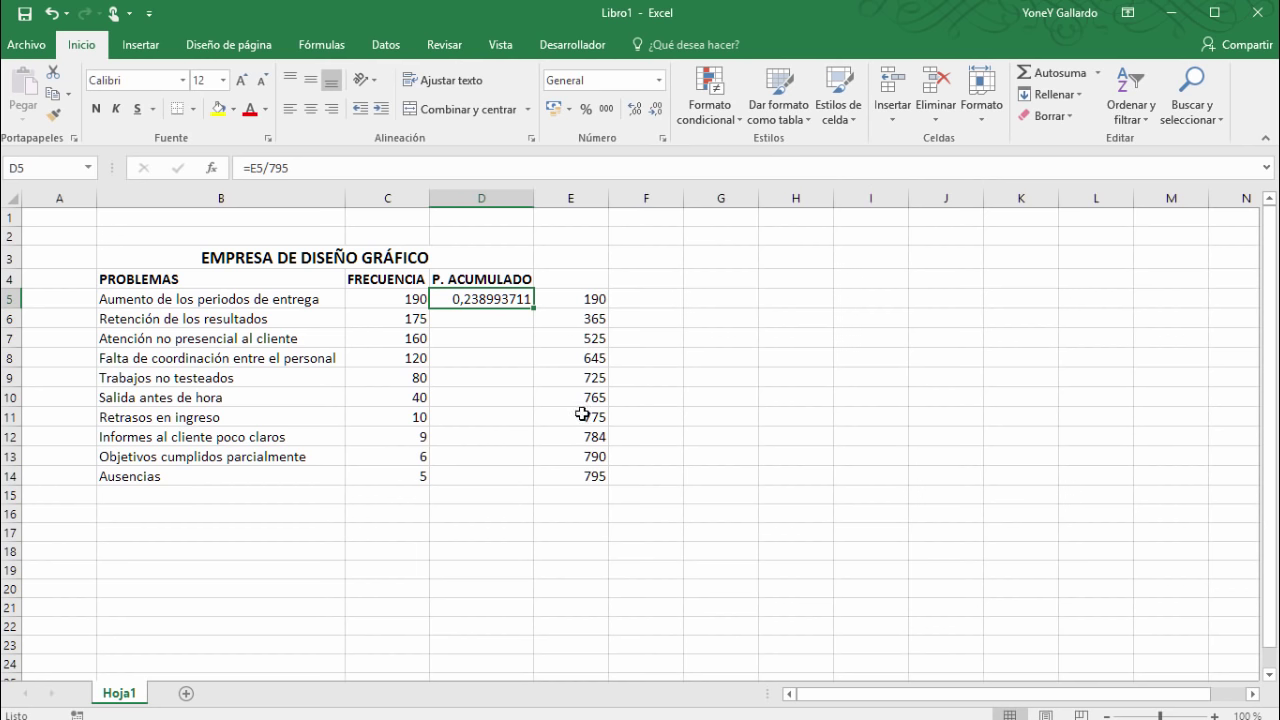
pyautogui.moveTo(533, 311); pyautogui.dragTo(530, 485)
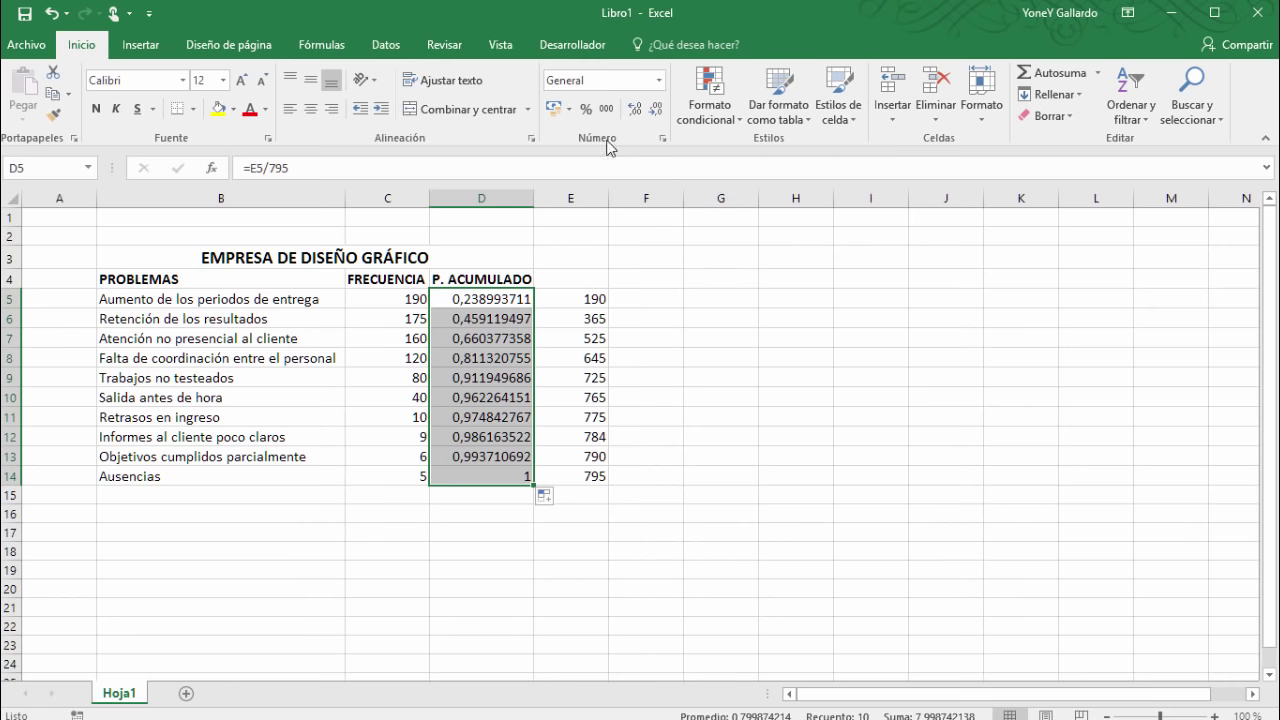
# Apply percent style to D5:D14 (24% to 100%) and select the table B4:D14
pyautogui.click(586, 108)
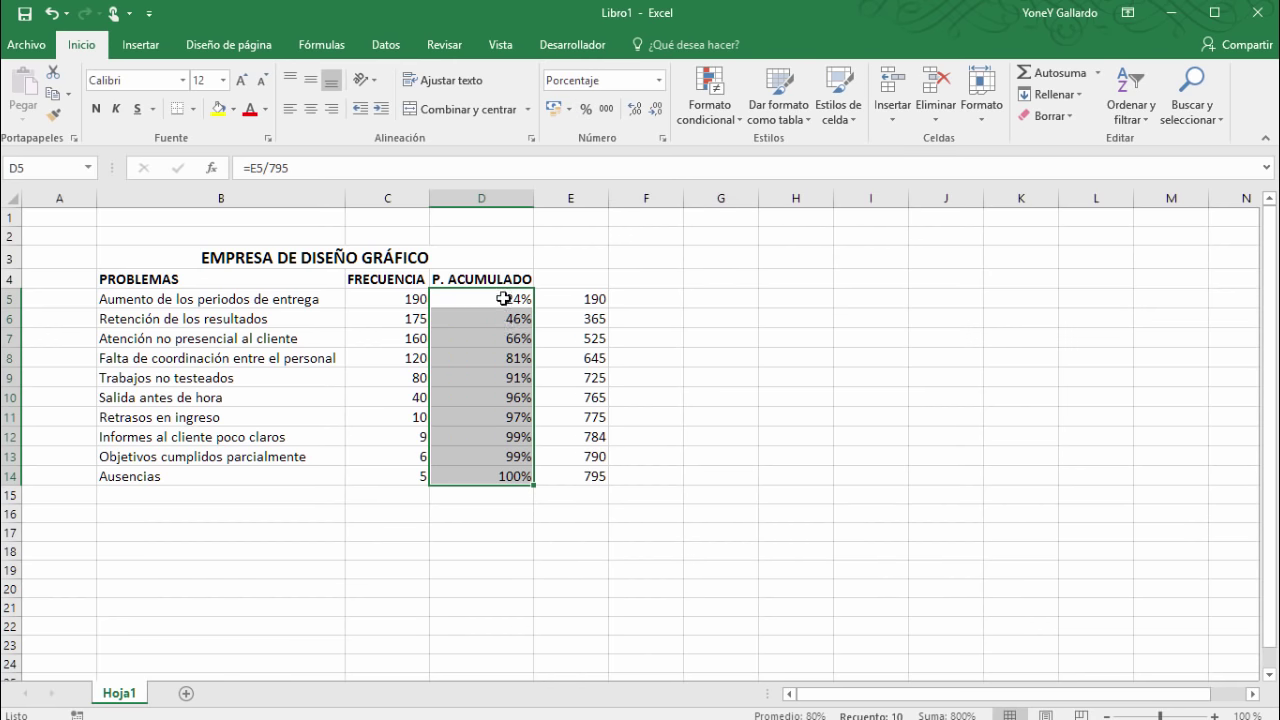
pyautogui.click(586, 548)
pyautogui.click(508, 478)
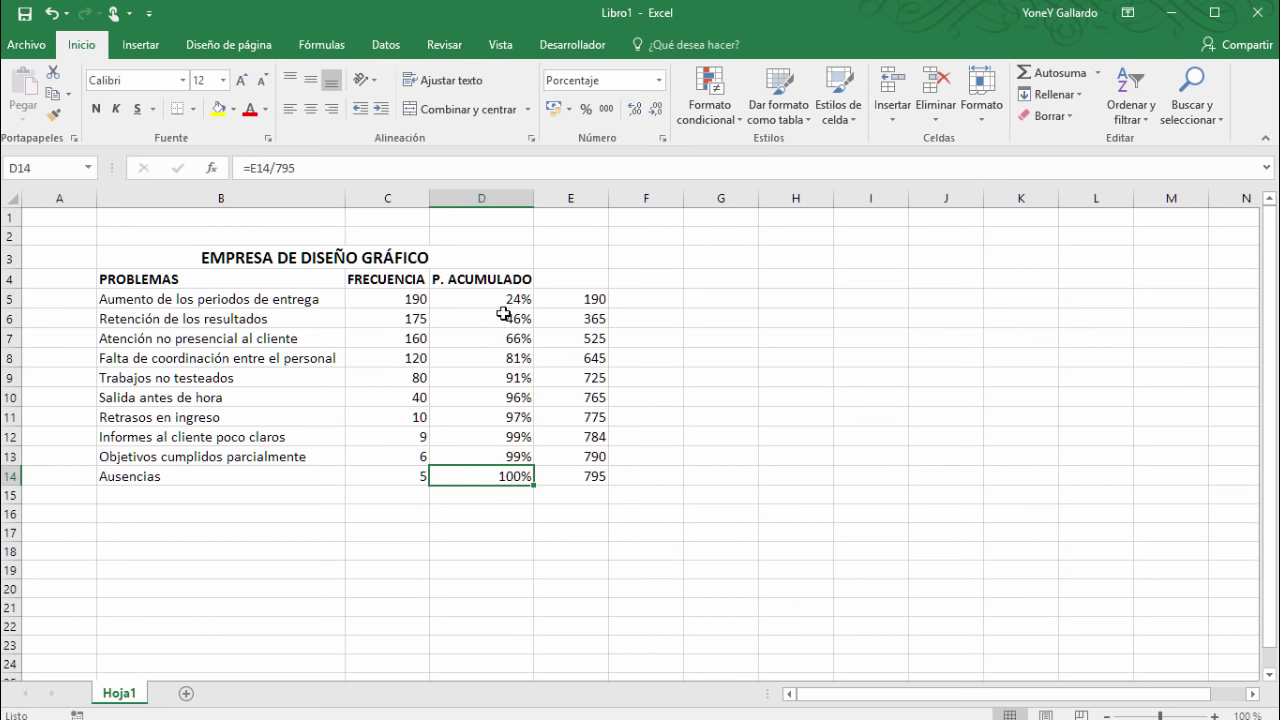
pyautogui.moveTo(162, 282)
pyautogui.mouseDown()
pyautogui.moveTo(486, 444)
pyautogui.moveTo(484, 480)
pyautogui.mouseUp()
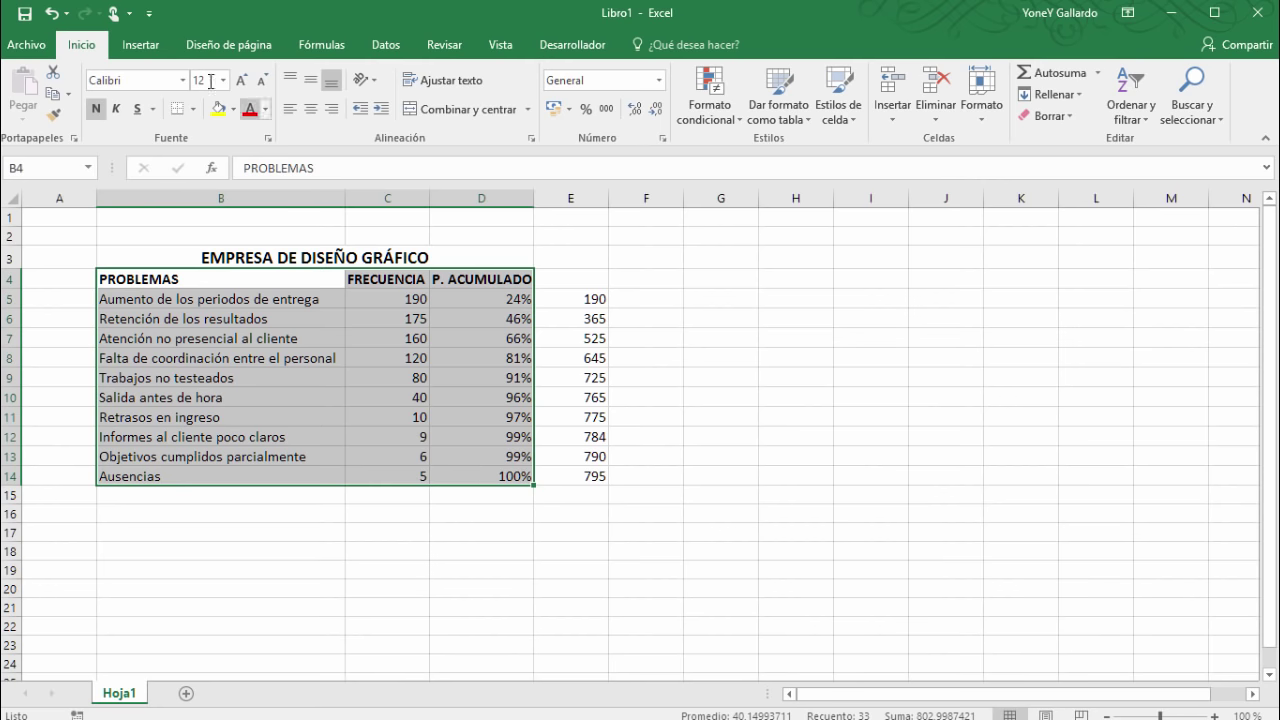
# Insert the recommended clustered column-line combo chart for FRECUENCIA and P. ACUMULADO
pyautogui.click(145, 48)
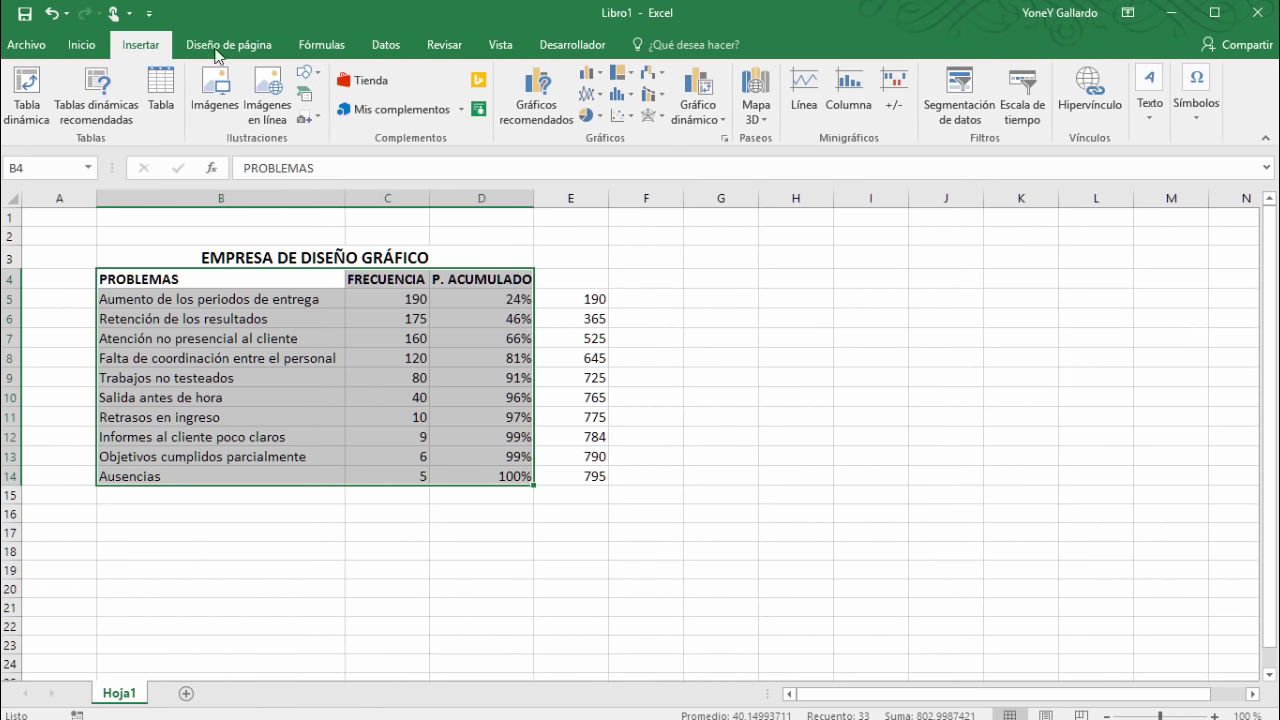
pyautogui.click(540, 104)
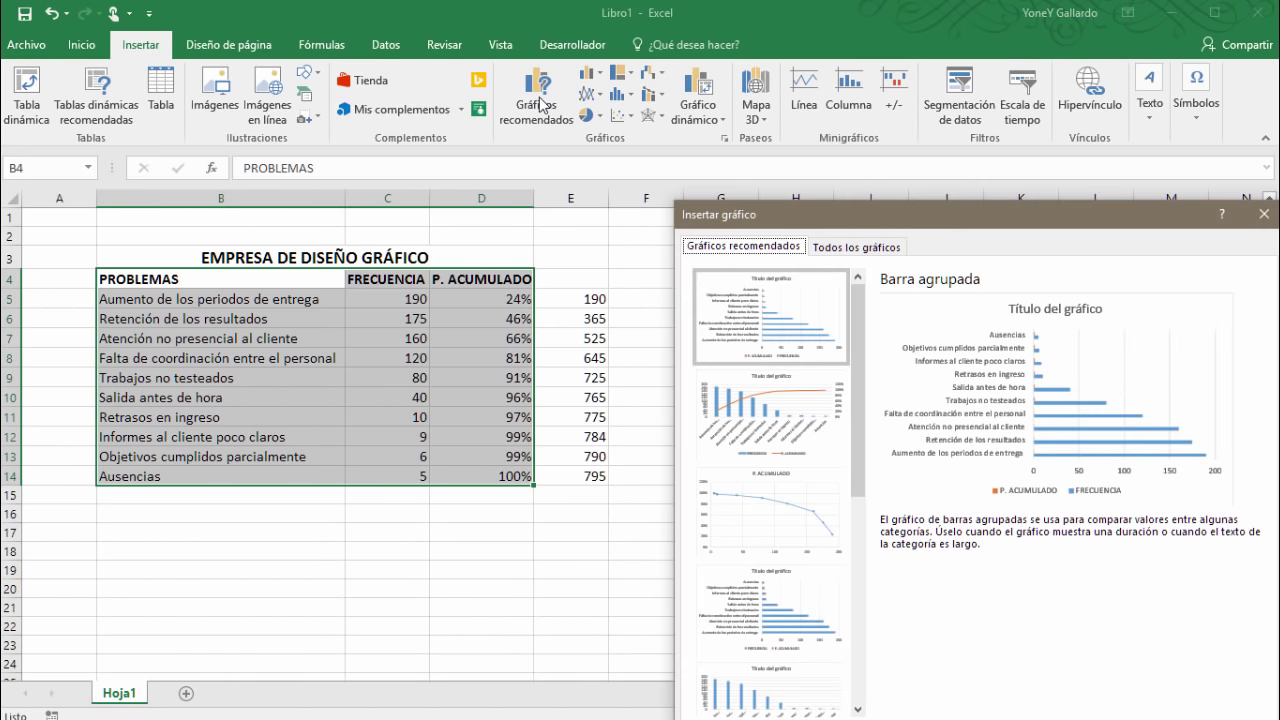
pyautogui.moveTo(905, 218); pyautogui.dragTo(897, 122)
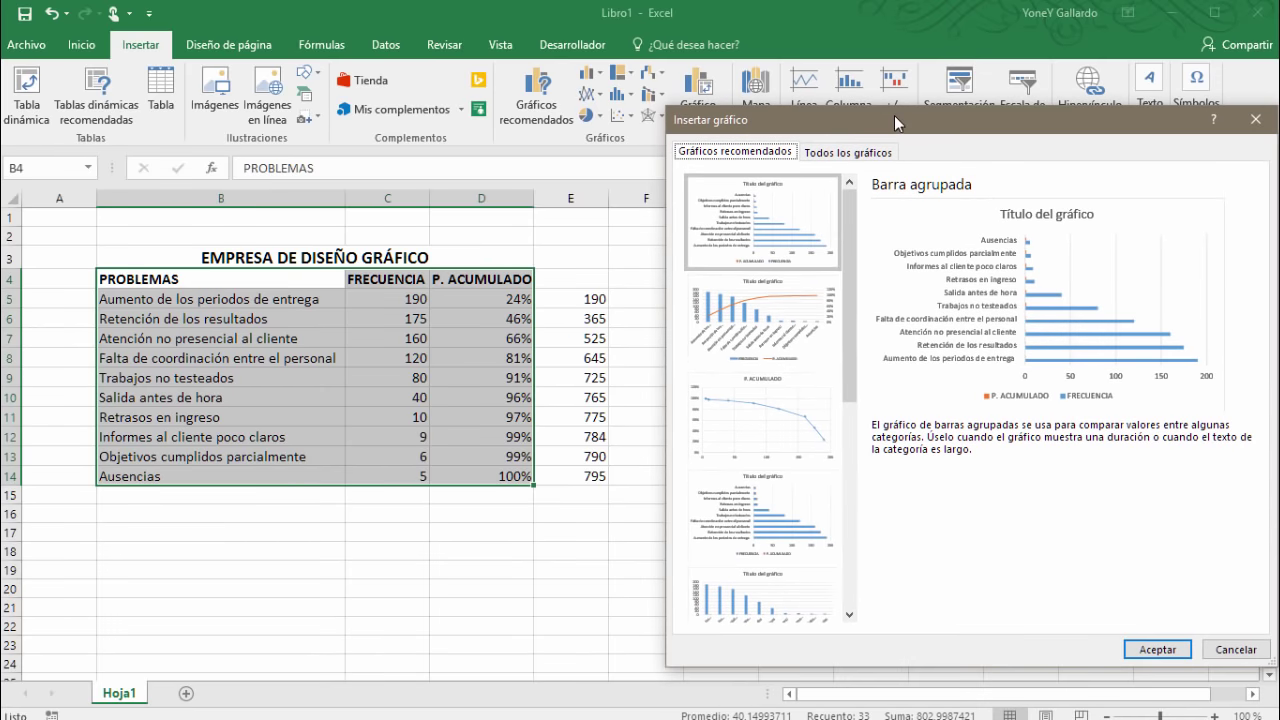
pyautogui.click(788, 305)
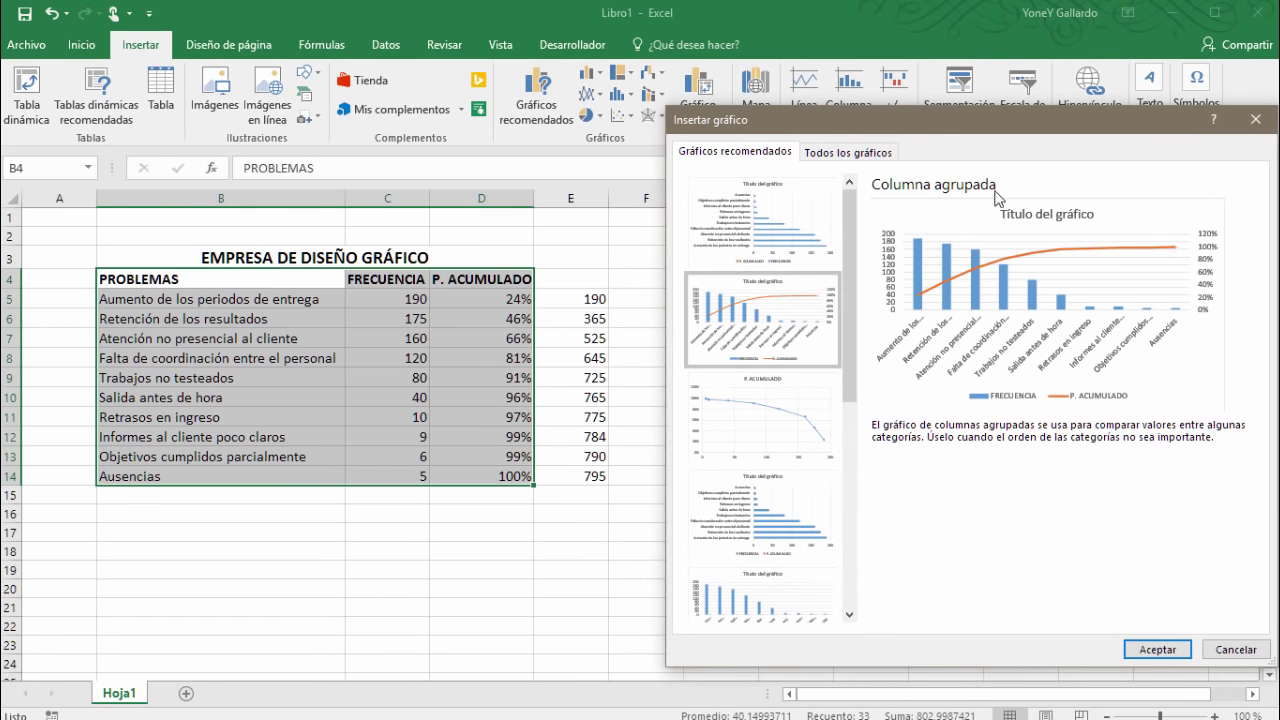
pyautogui.click(1158, 650)
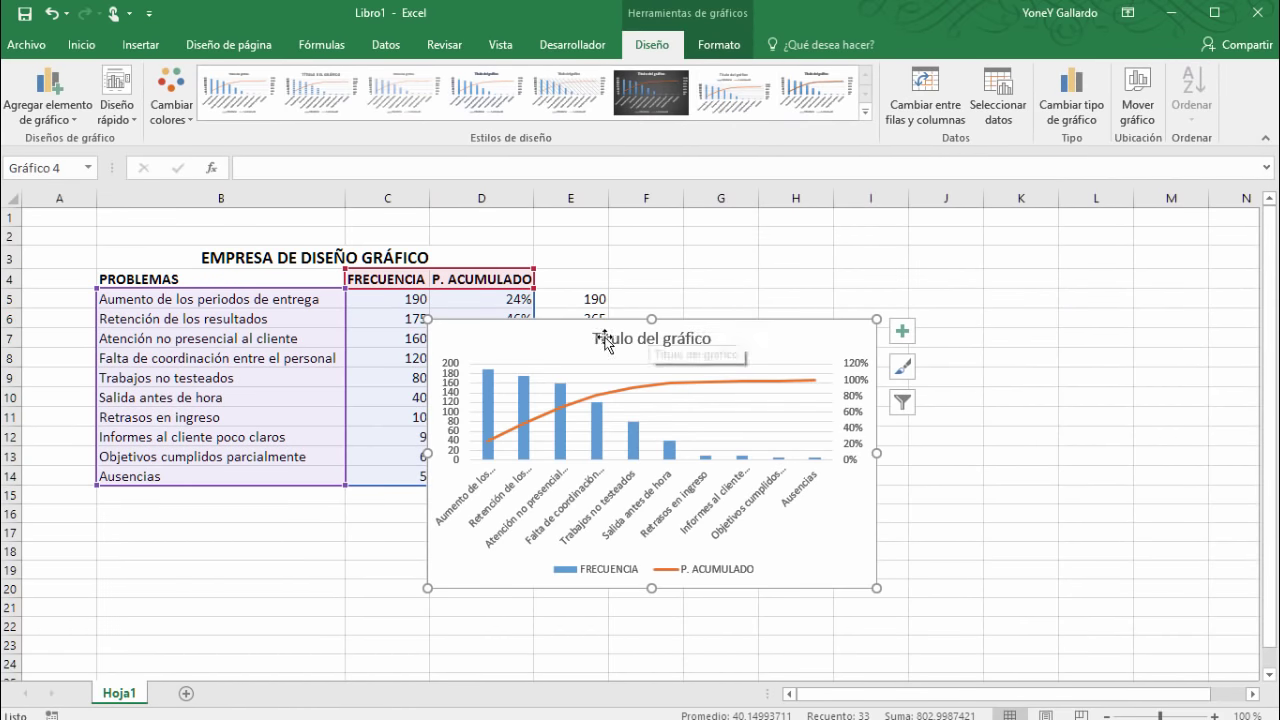
# Enlarge the chart, delete its title, and shift it right until column E is visible
pyautogui.moveTo(877, 319); pyautogui.dragTo(1066, 245)
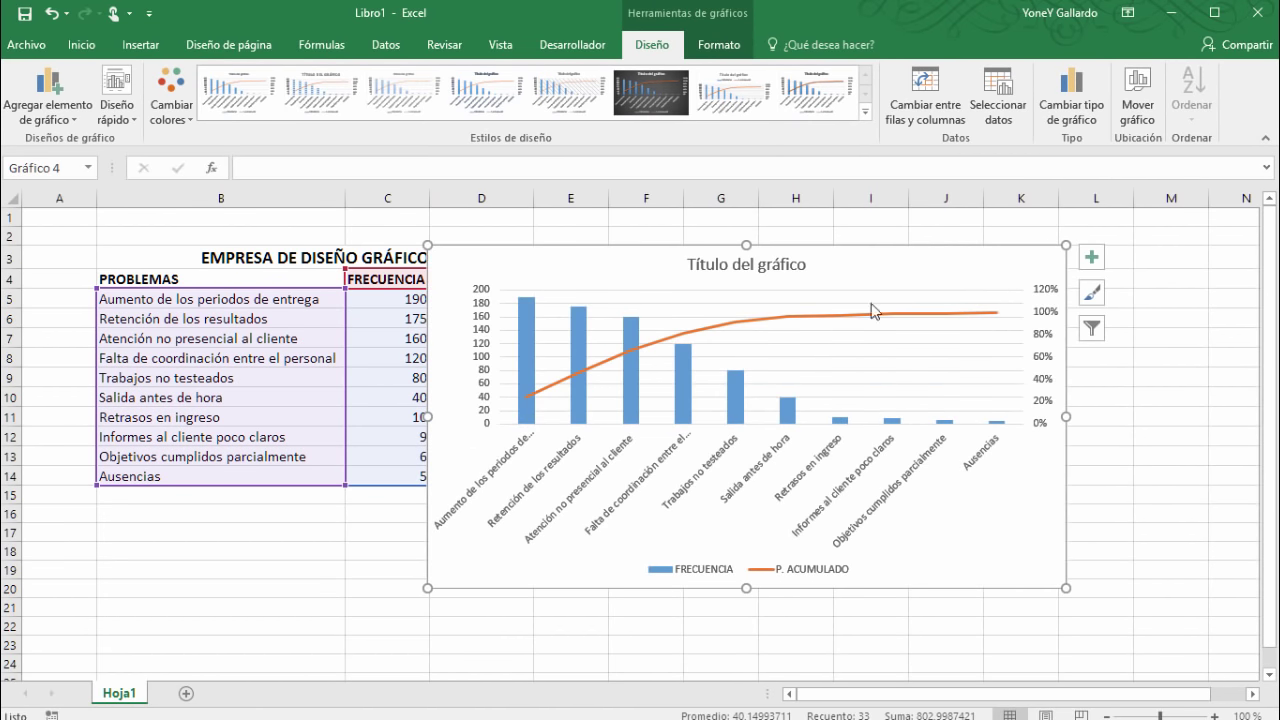
pyautogui.moveTo(834, 262); pyautogui.dragTo(958, 256)
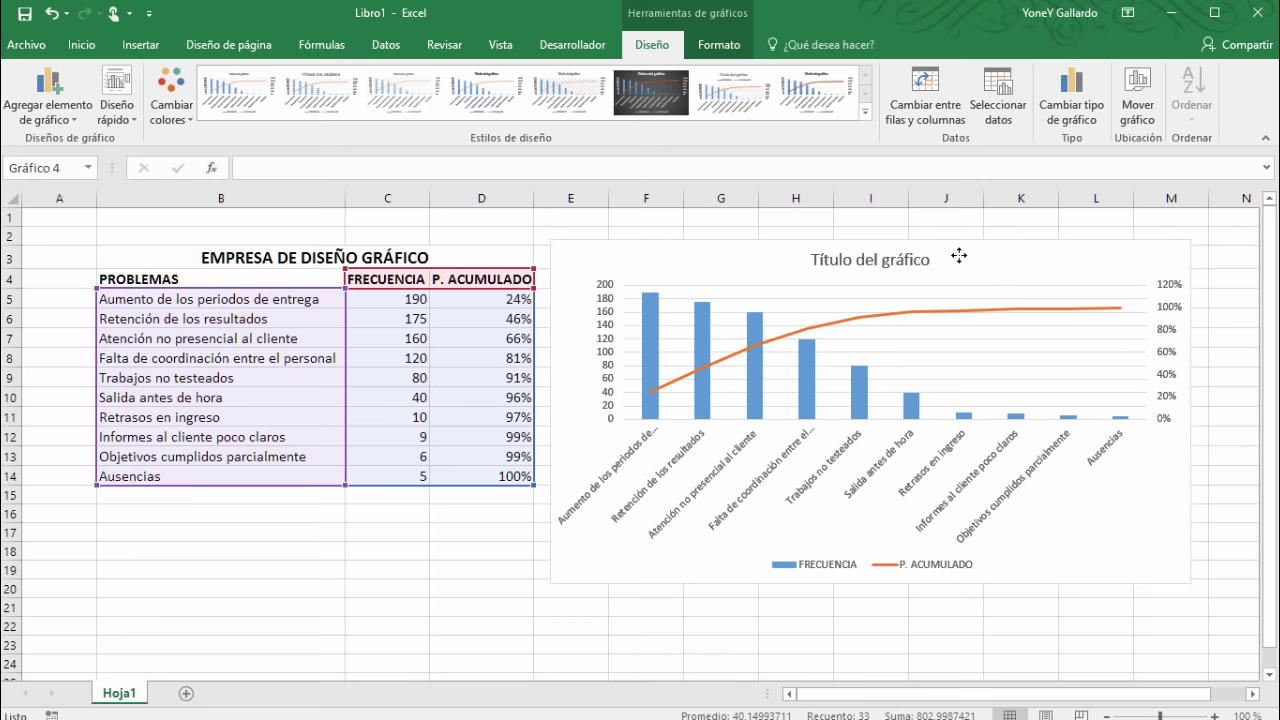
pyautogui.click(893, 265)
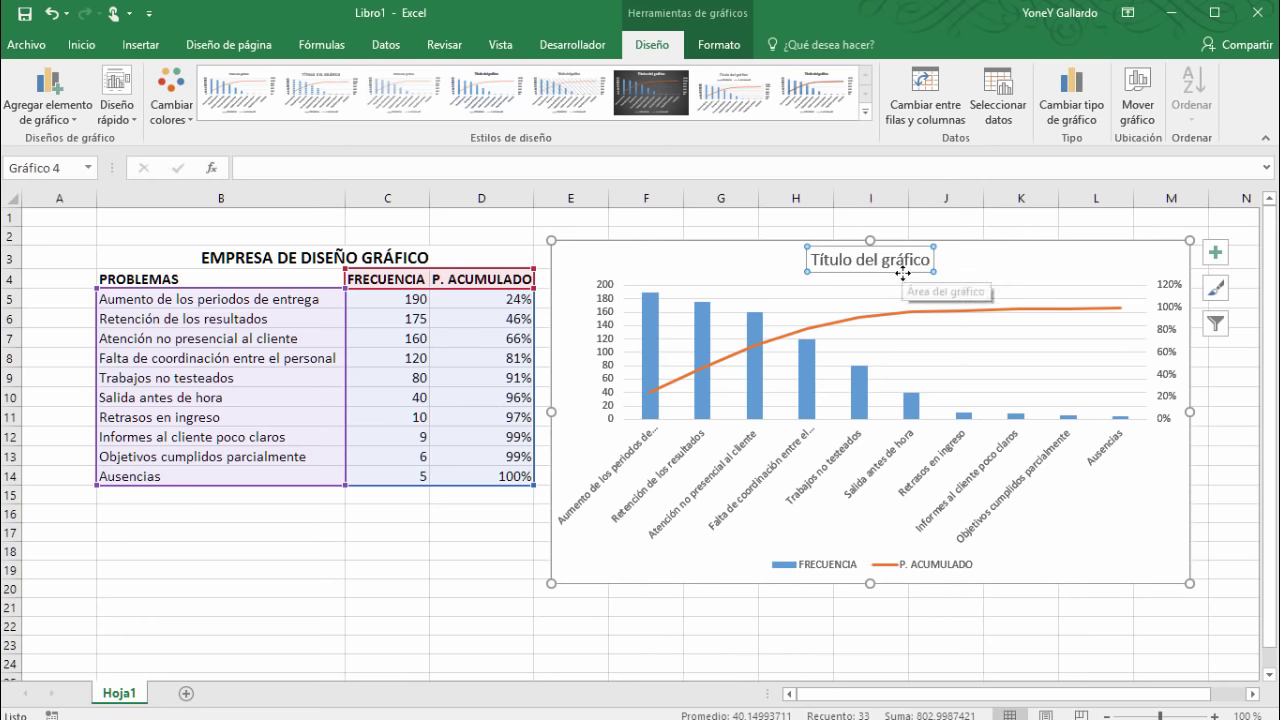
pyautogui.press('Delete')
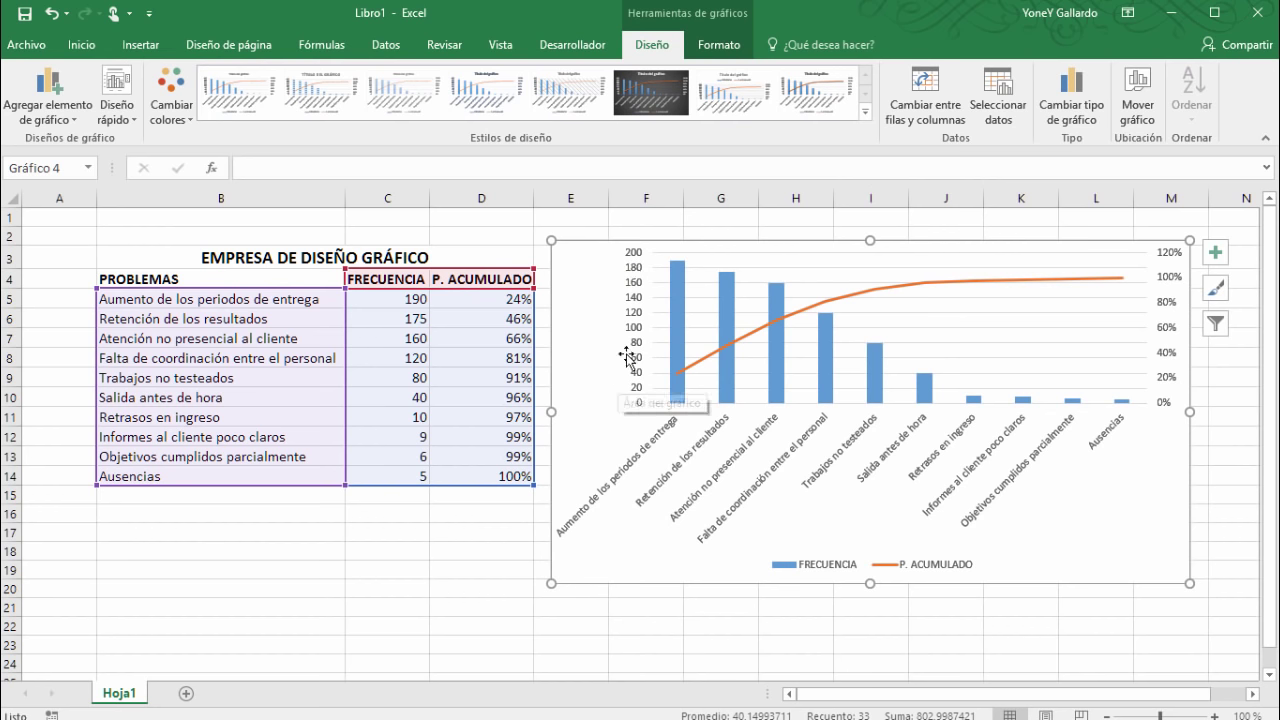
pyautogui.click(638, 268)
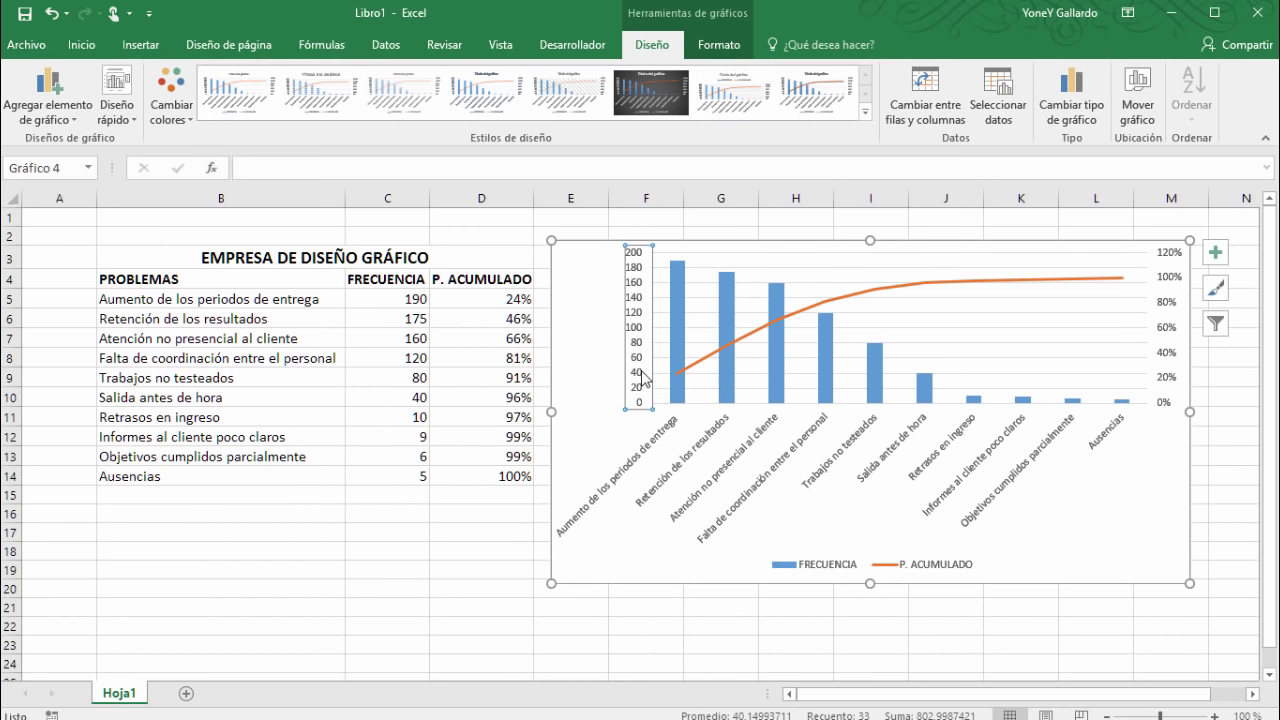
pyautogui.moveTo(588, 258); pyautogui.dragTo(649, 268)
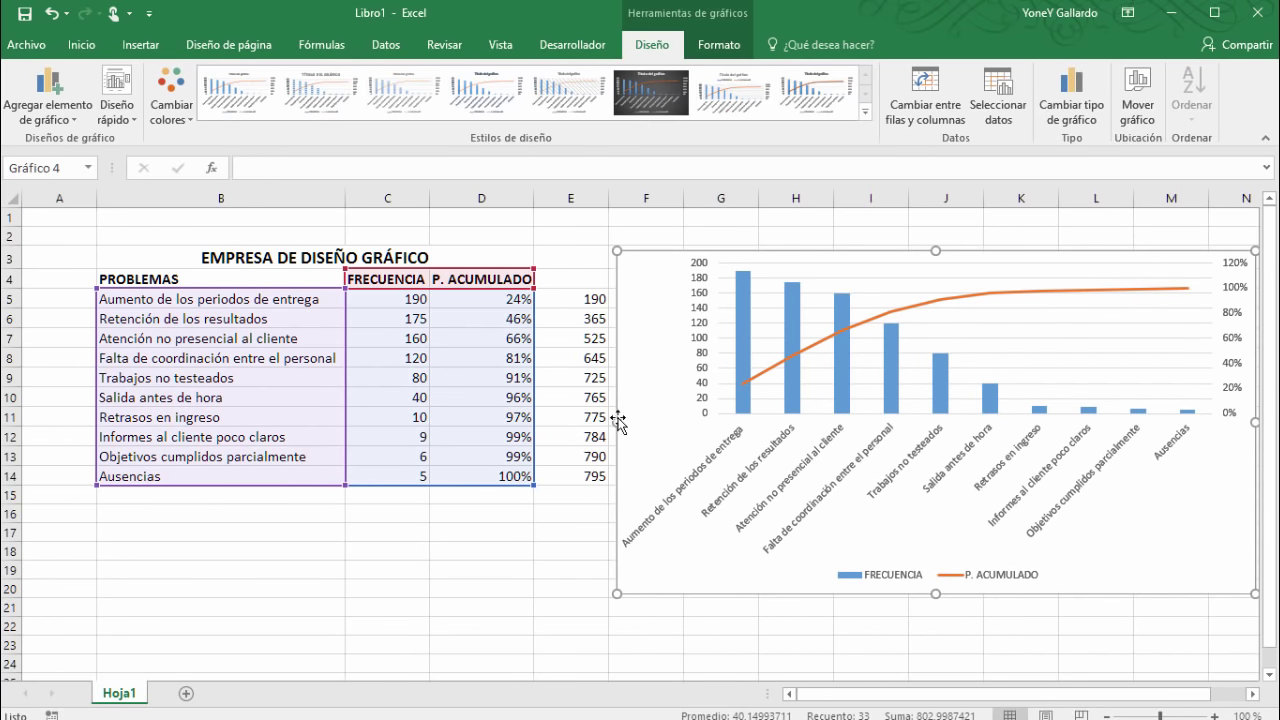
pyautogui.click(701, 304)
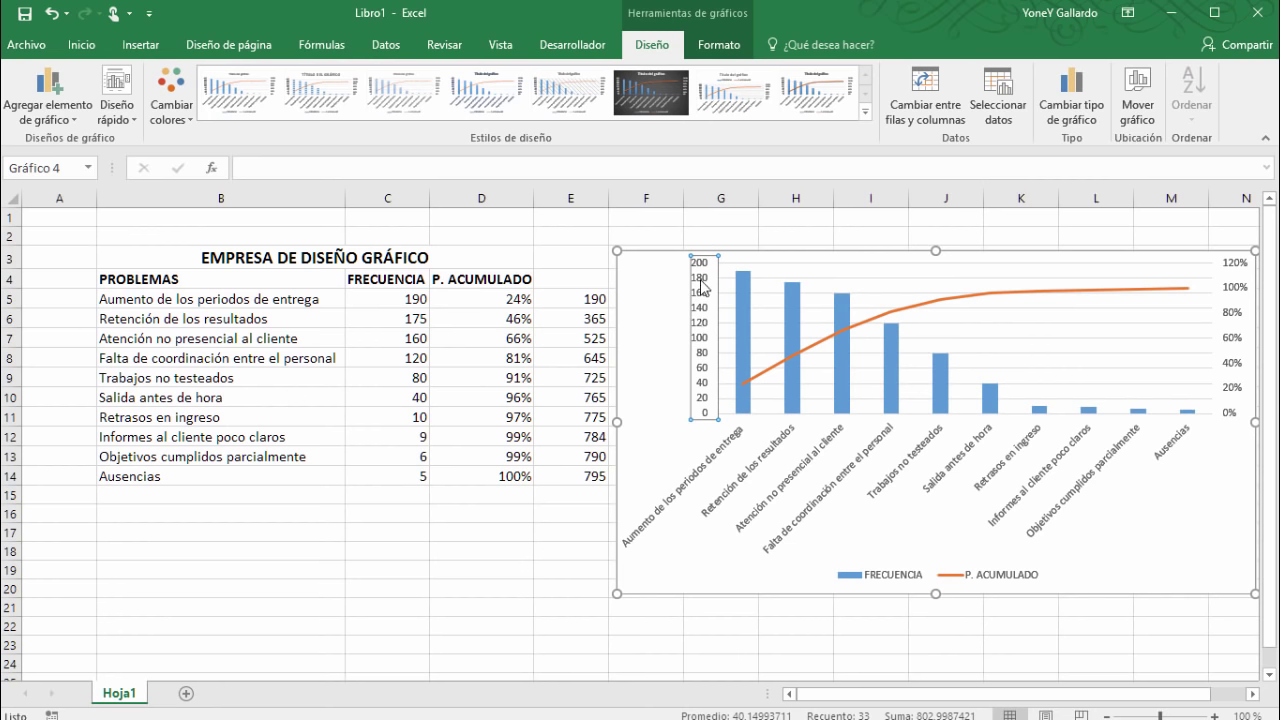
# In Dar formato al eje, keep the primary axis Mínimo at 0 and set Máximo to 795
pyautogui.rightClick(703, 270)
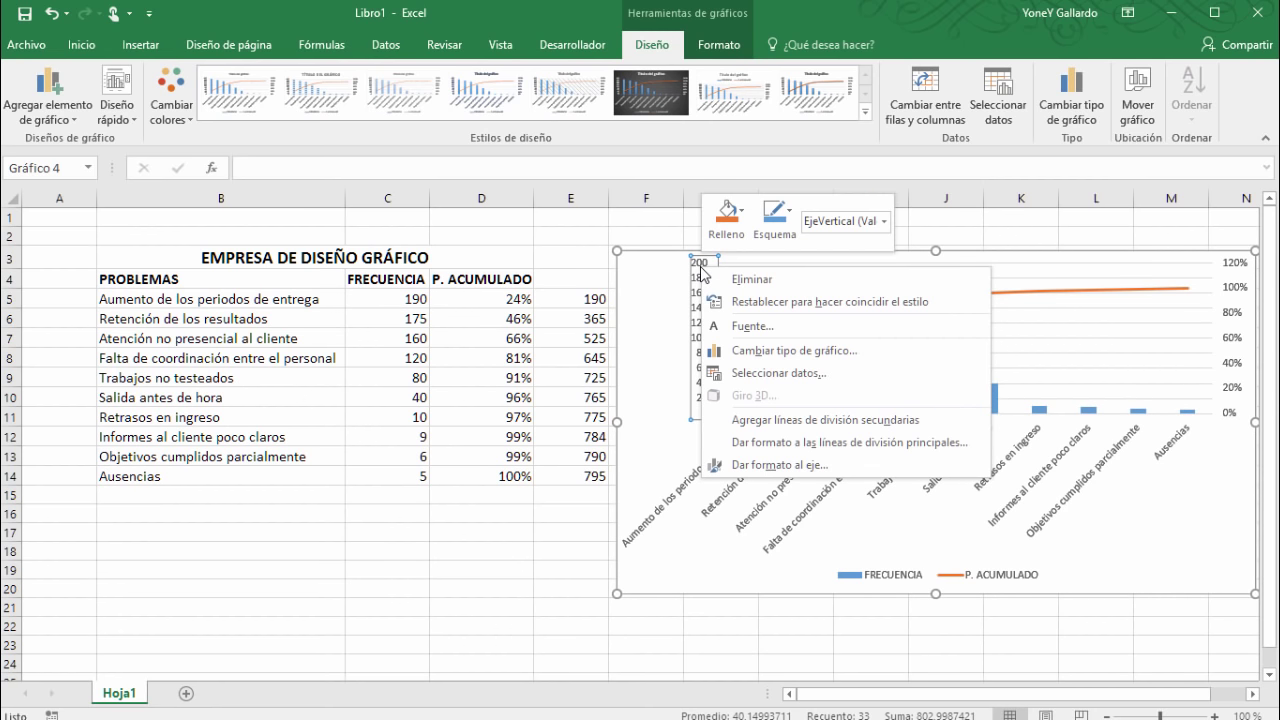
pyautogui.click(1266, 140)
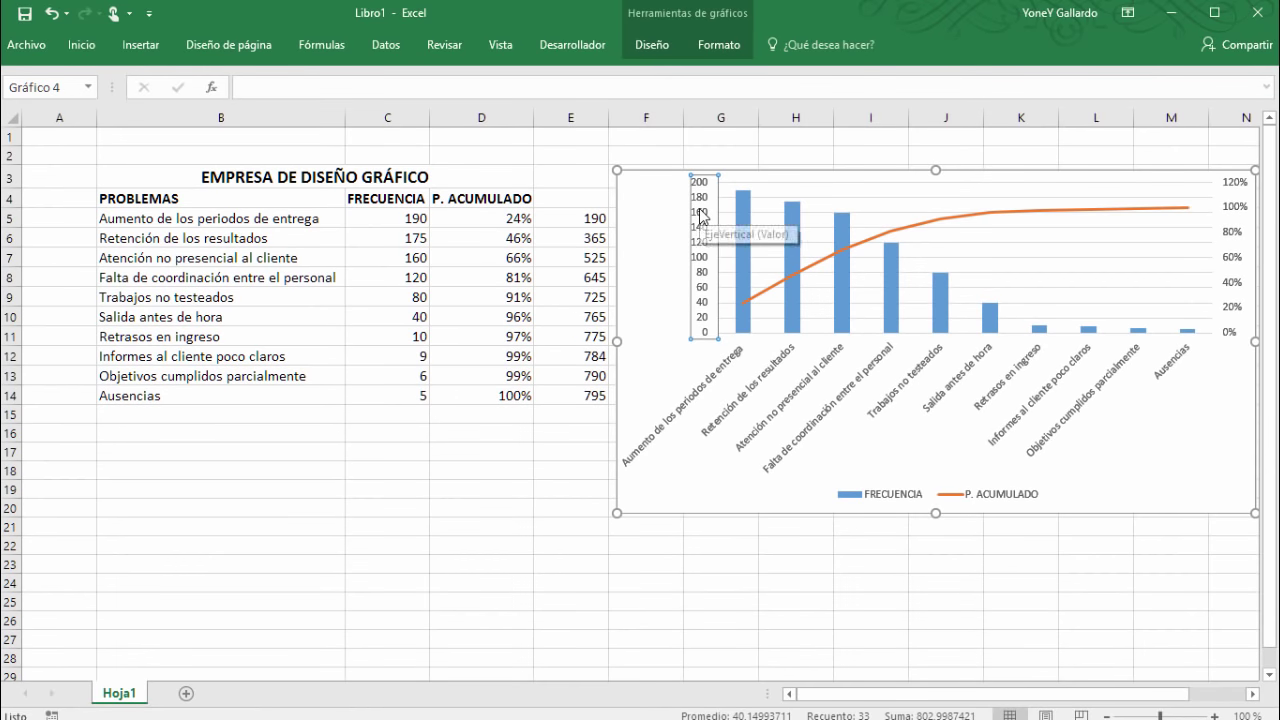
pyautogui.rightClick(703, 215)
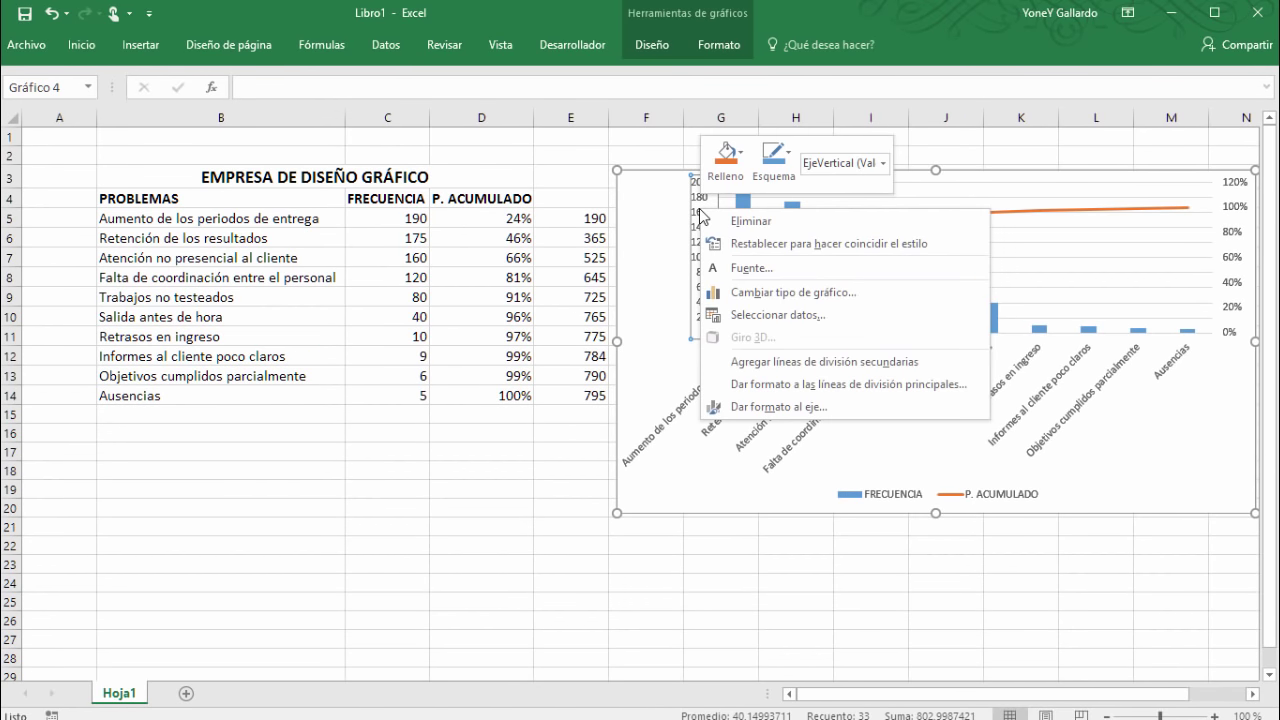
pyautogui.click(766, 406)
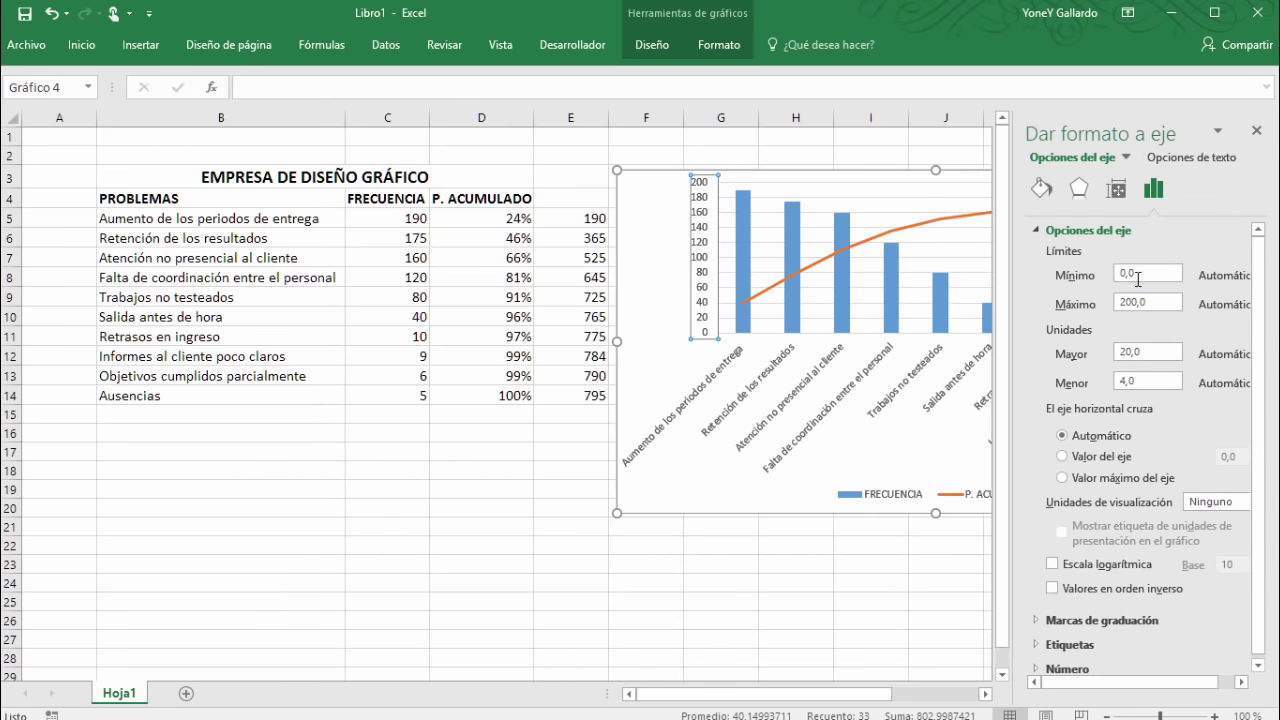
pyautogui.moveTo(1149, 277); pyautogui.dragTo(1116, 283)
pyautogui.moveTo(1171, 306); pyautogui.dragTo(1128, 314)
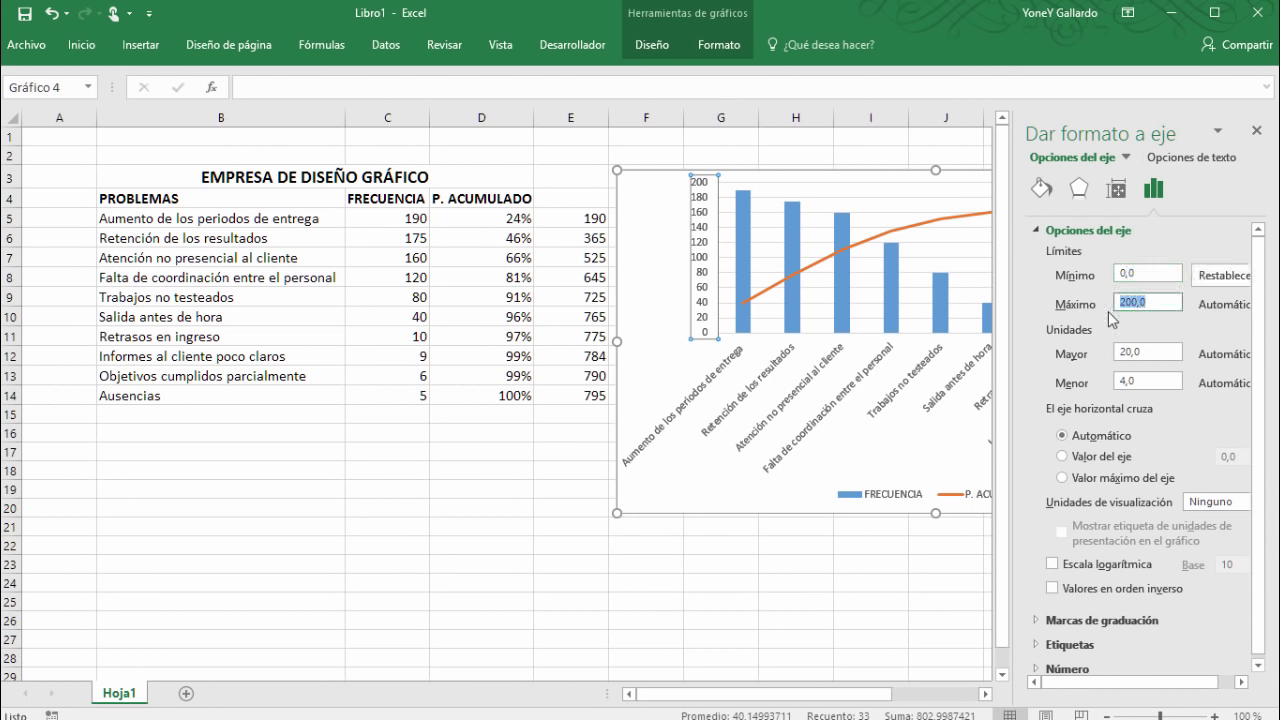
pyautogui.write('795')
pyautogui.press('Return')
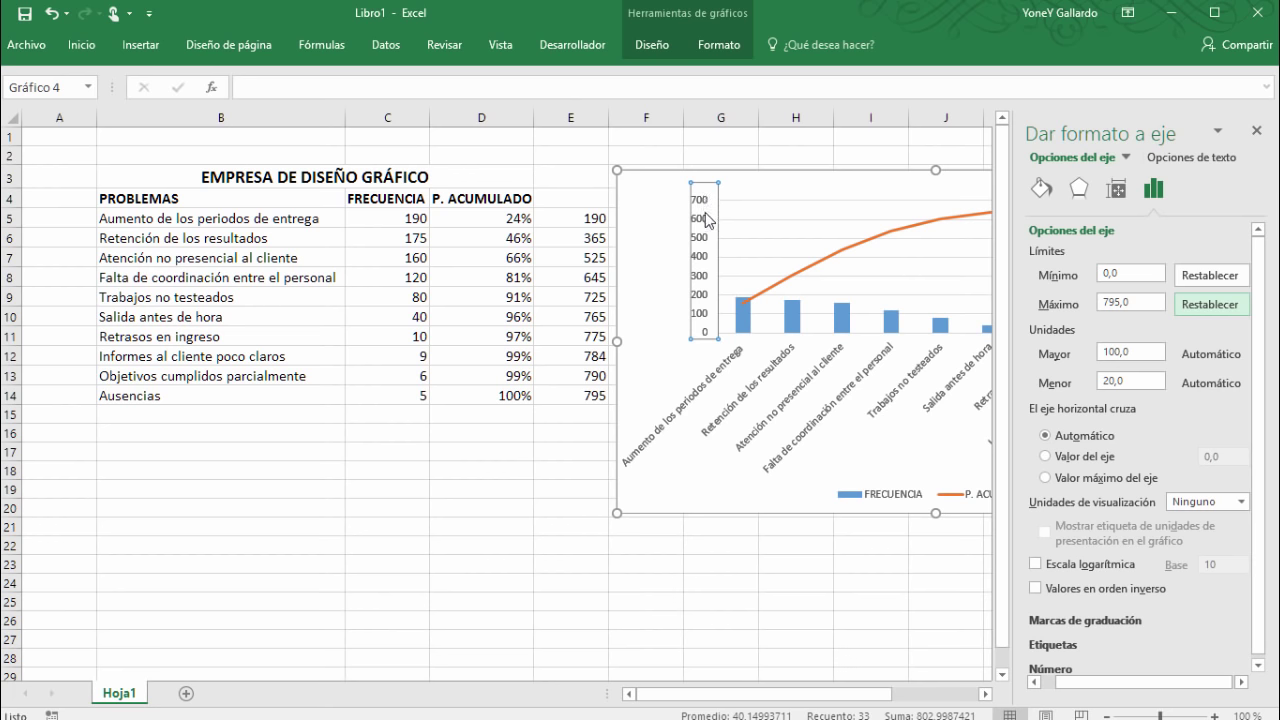
pyautogui.click(1257, 131)
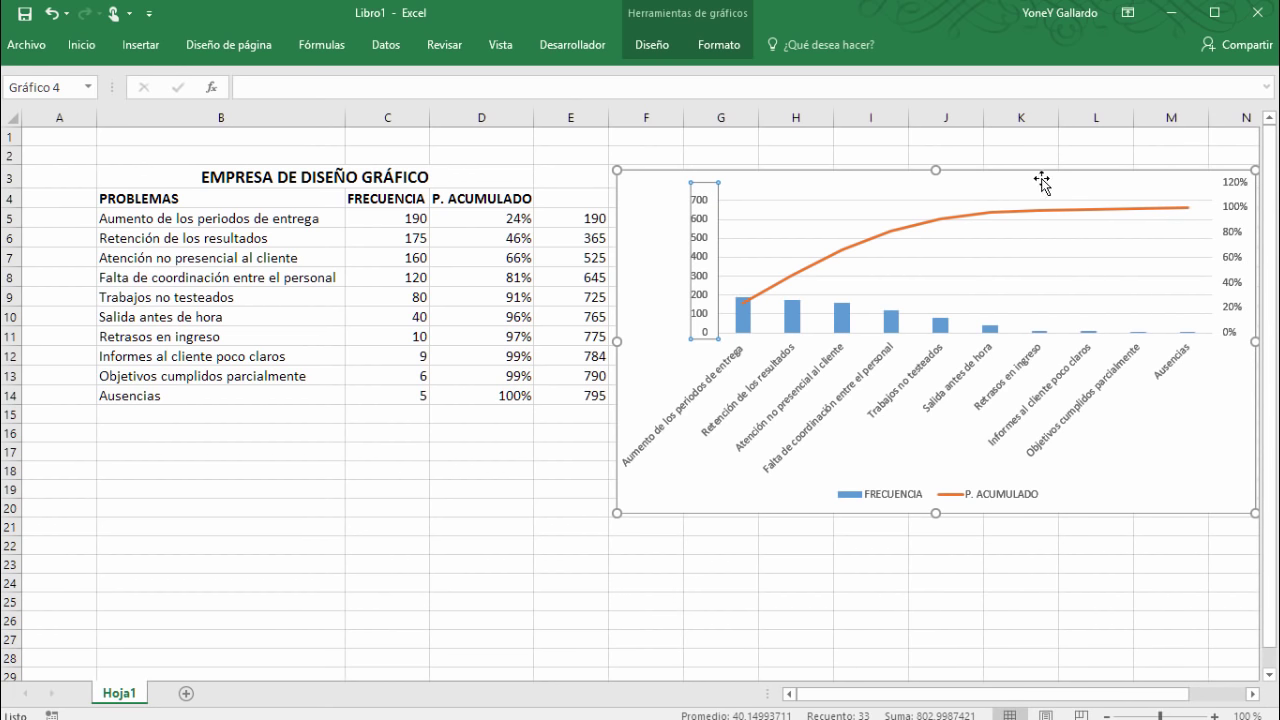
# Set the secondary percentage axis Máximo to 1 so it tops out at 100%
pyautogui.click(1233, 208)
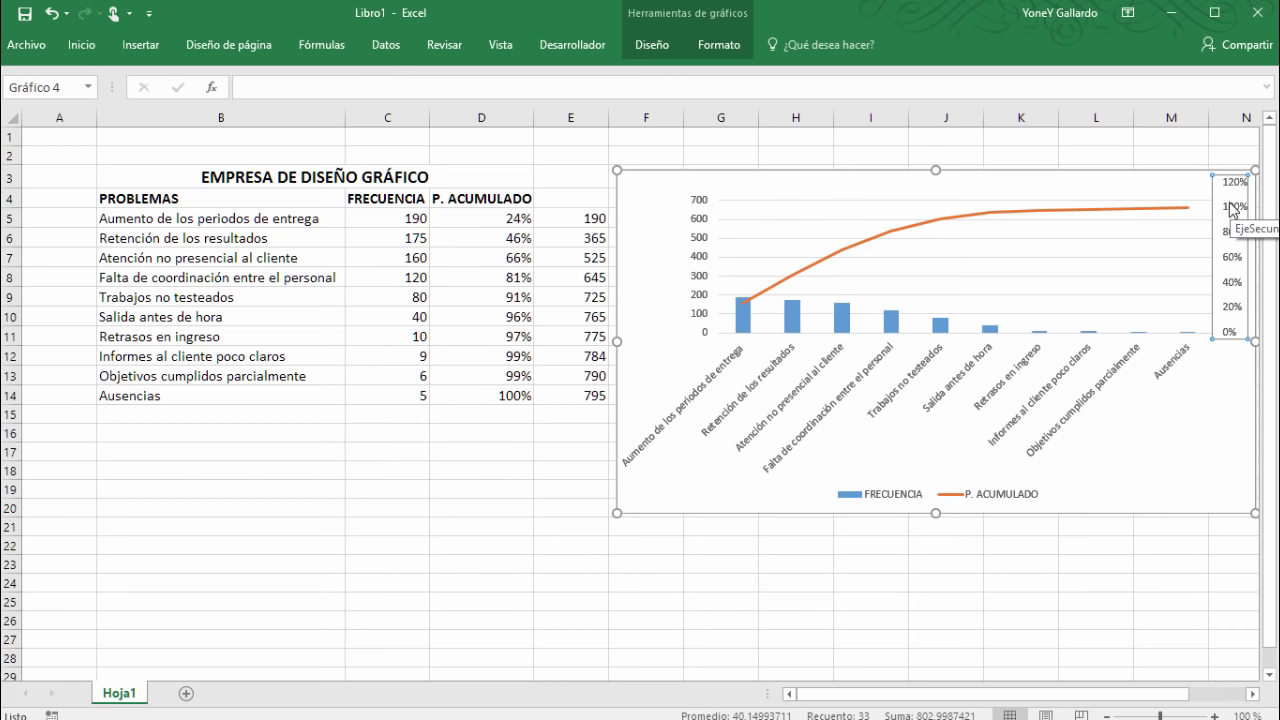
pyautogui.rightClick(1229, 209)
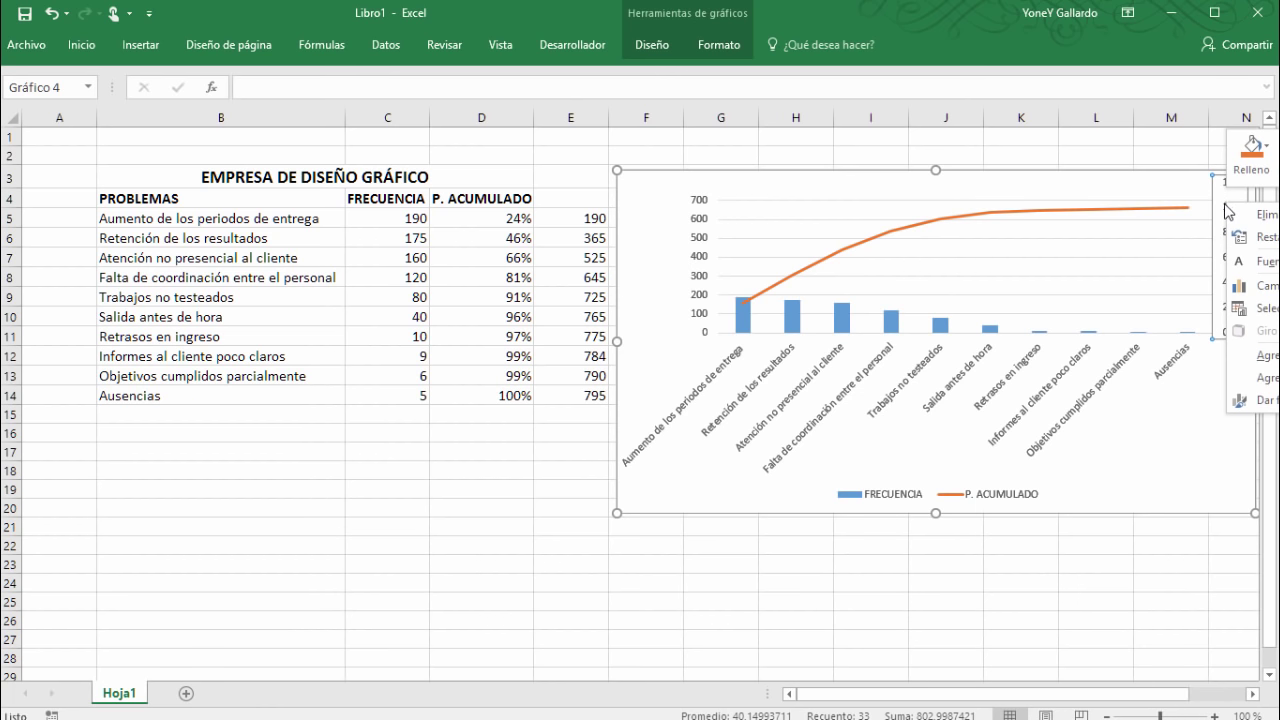
pyautogui.click(1252, 400)
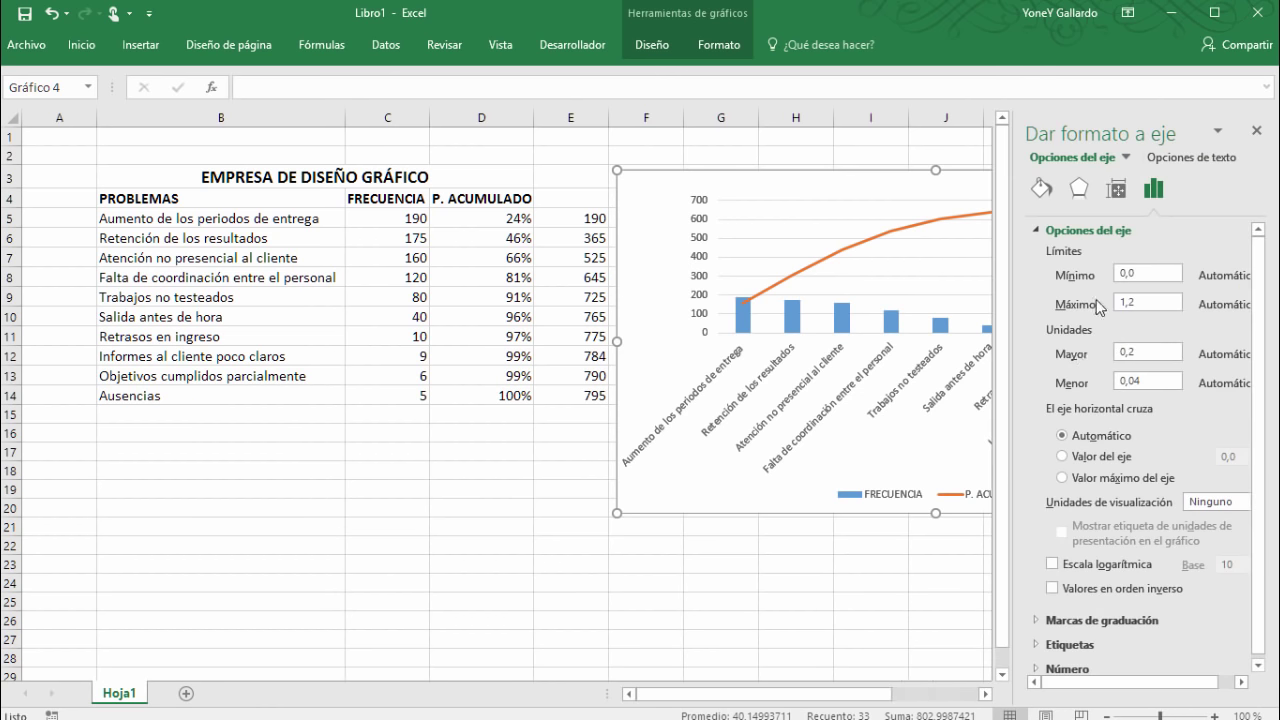
pyautogui.moveTo(833, 694); pyautogui.dragTo(919, 694)
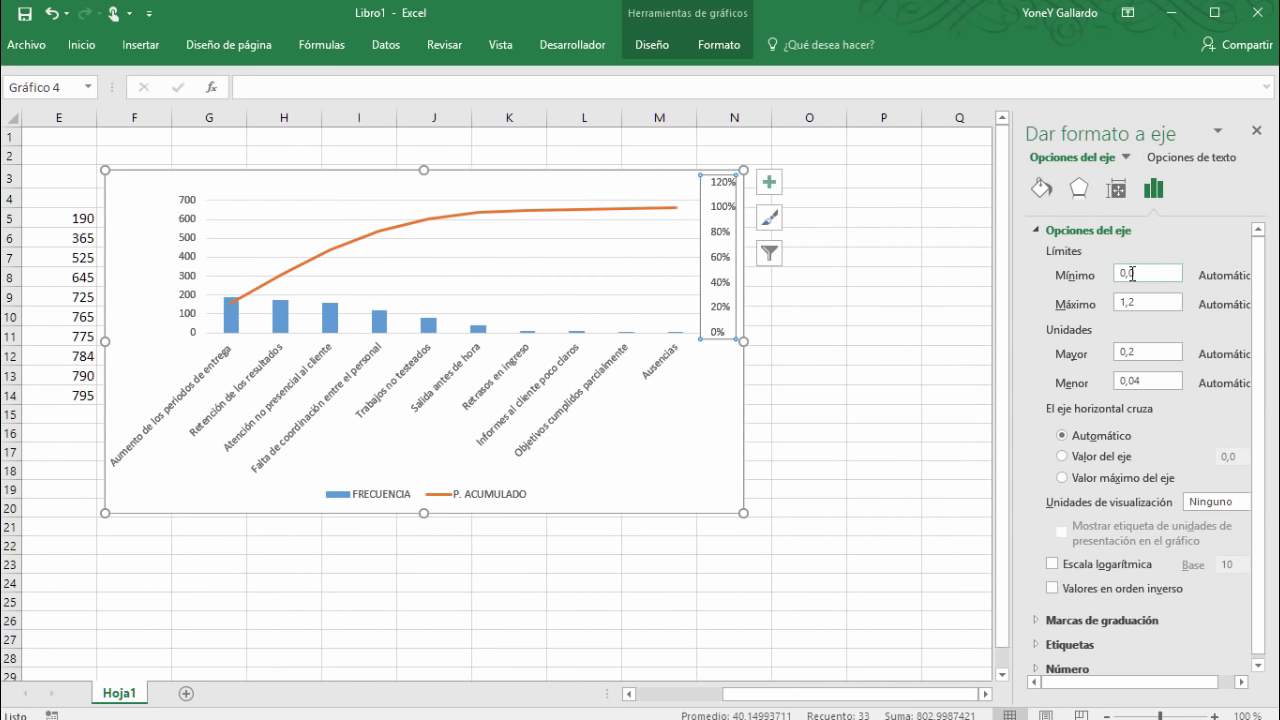
pyautogui.moveTo(1148, 297); pyautogui.dragTo(1090, 316)
pyautogui.write('1')
pyautogui.press('Return')
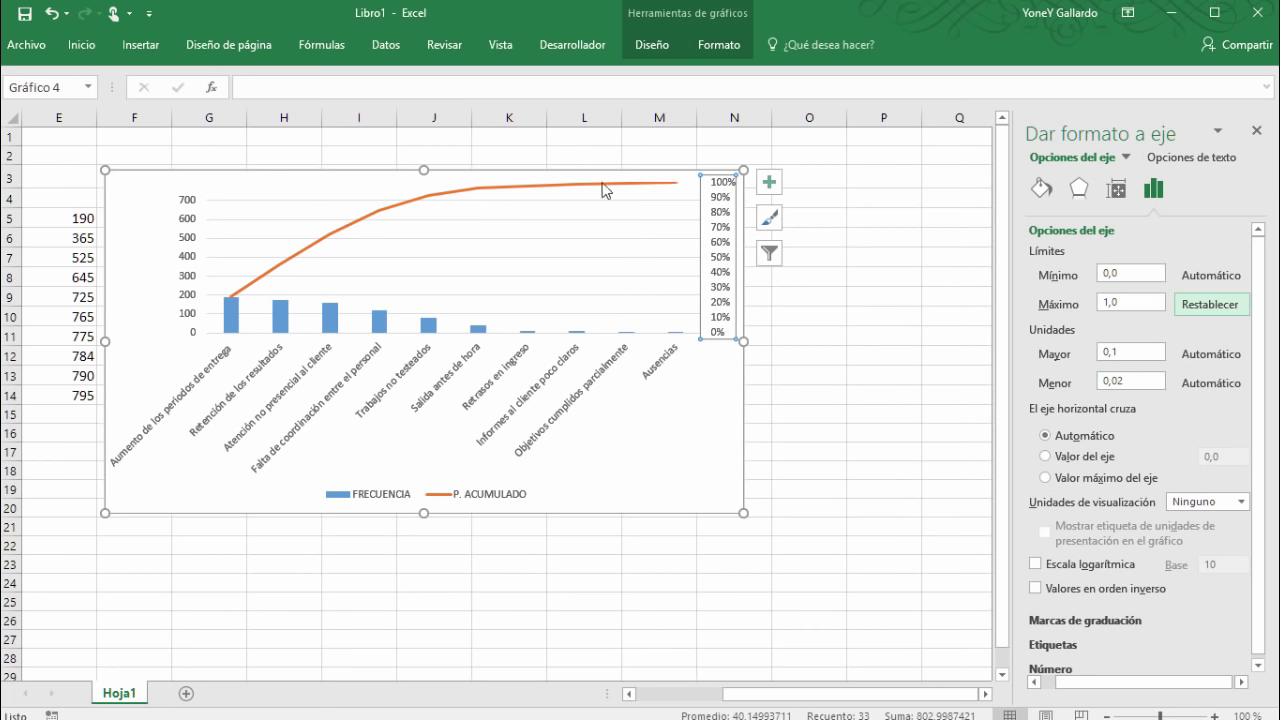
pyautogui.click(1257, 131)
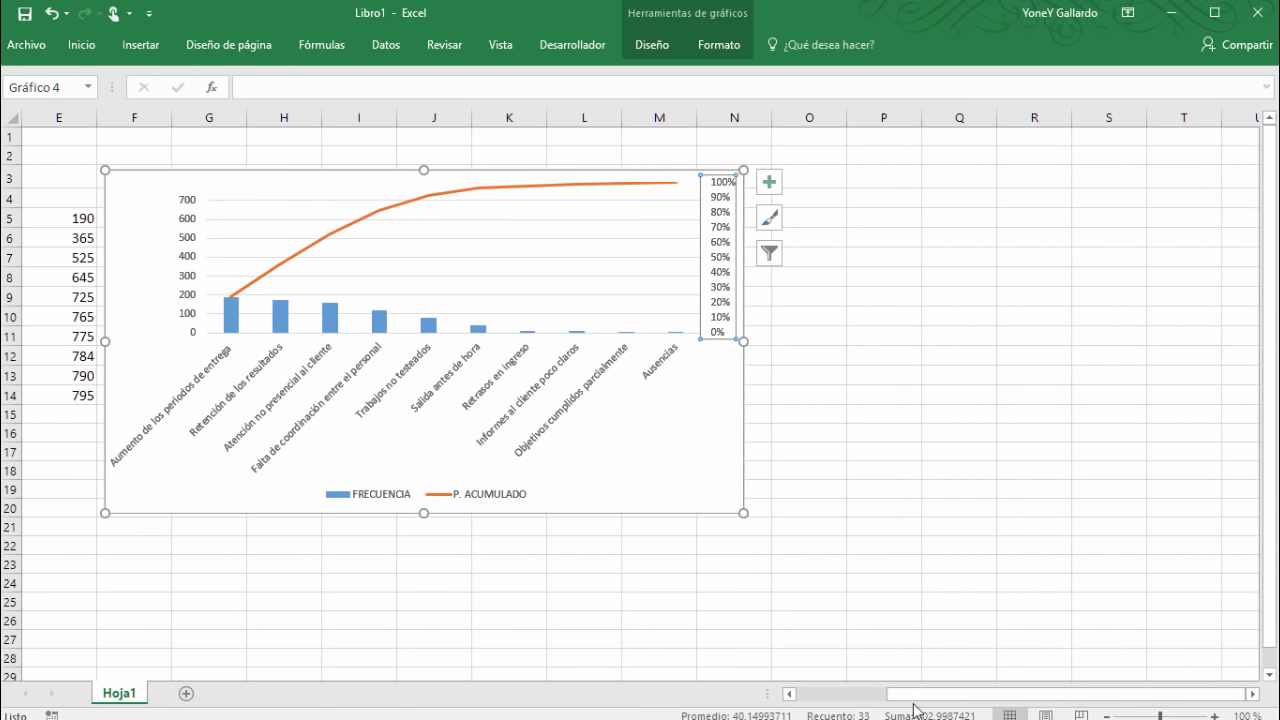
# Scroll back to column A and show the chart's Diseño styles
pyautogui.moveTo(938, 699); pyautogui.dragTo(842, 699)
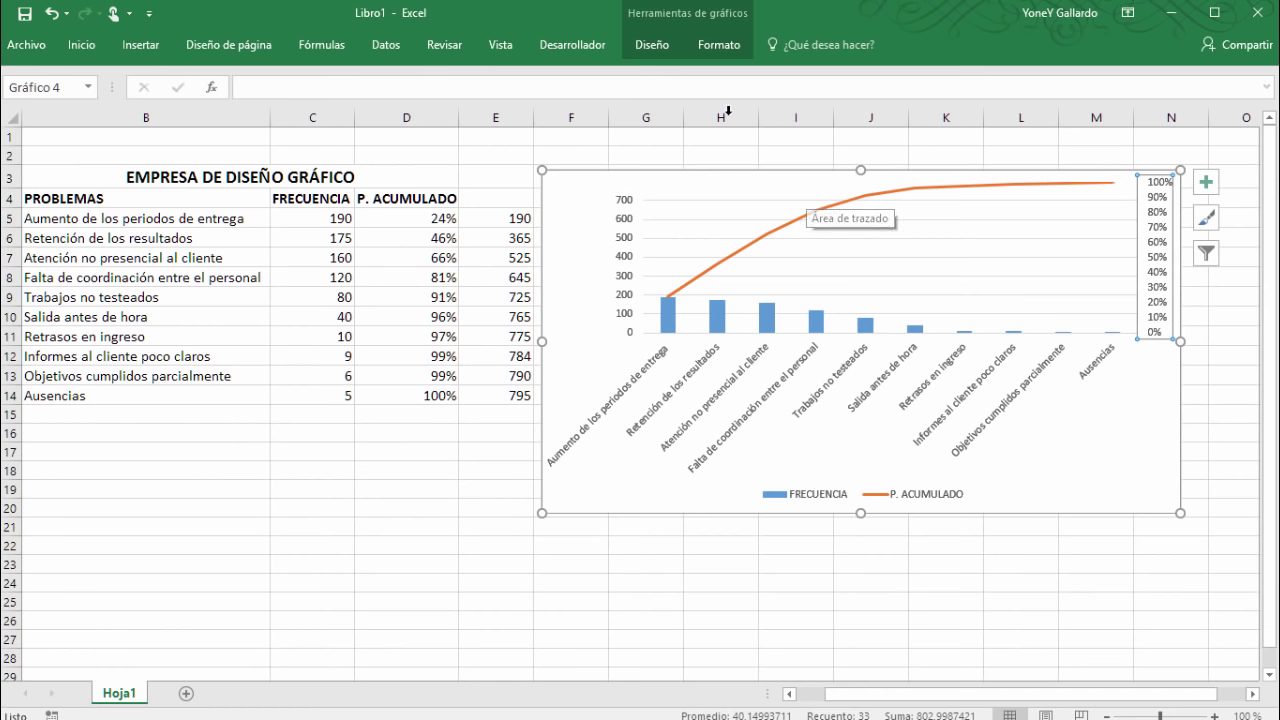
pyautogui.click(651, 46)
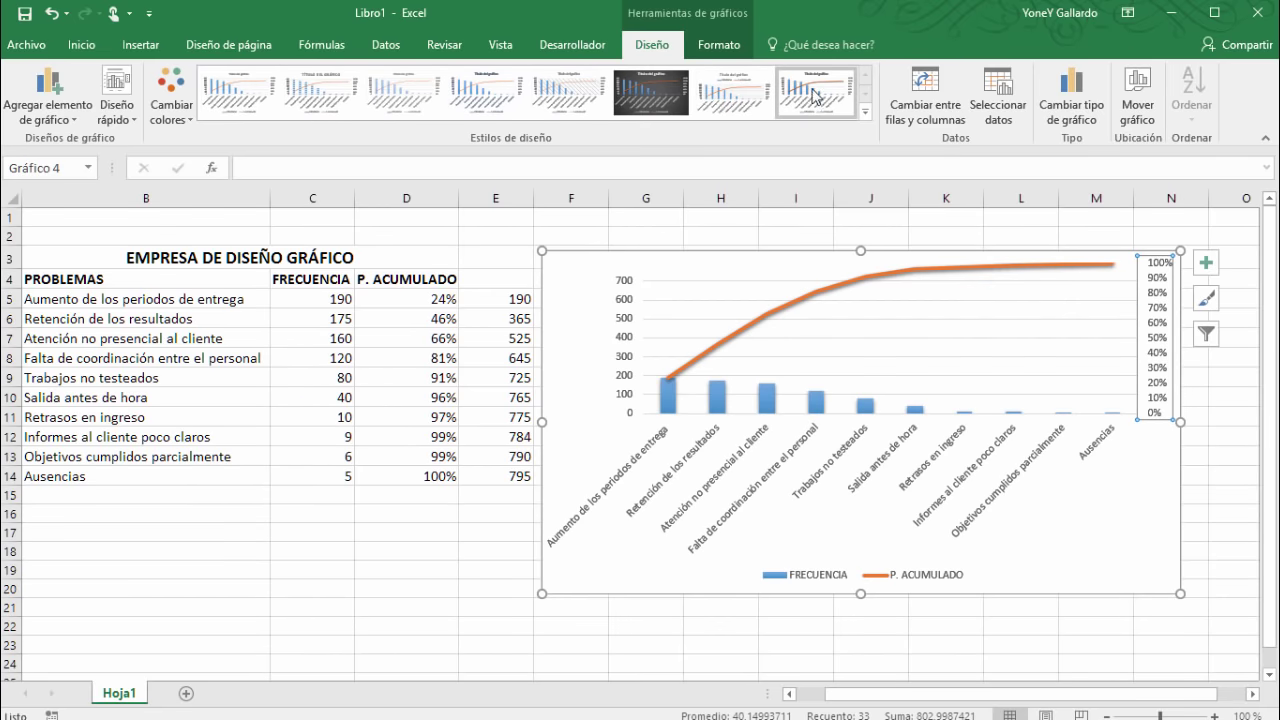
# Try the dark chart style briefly, then restyle the Pareto chart with the light hatched Estilo 5
pyautogui.click(650, 94)
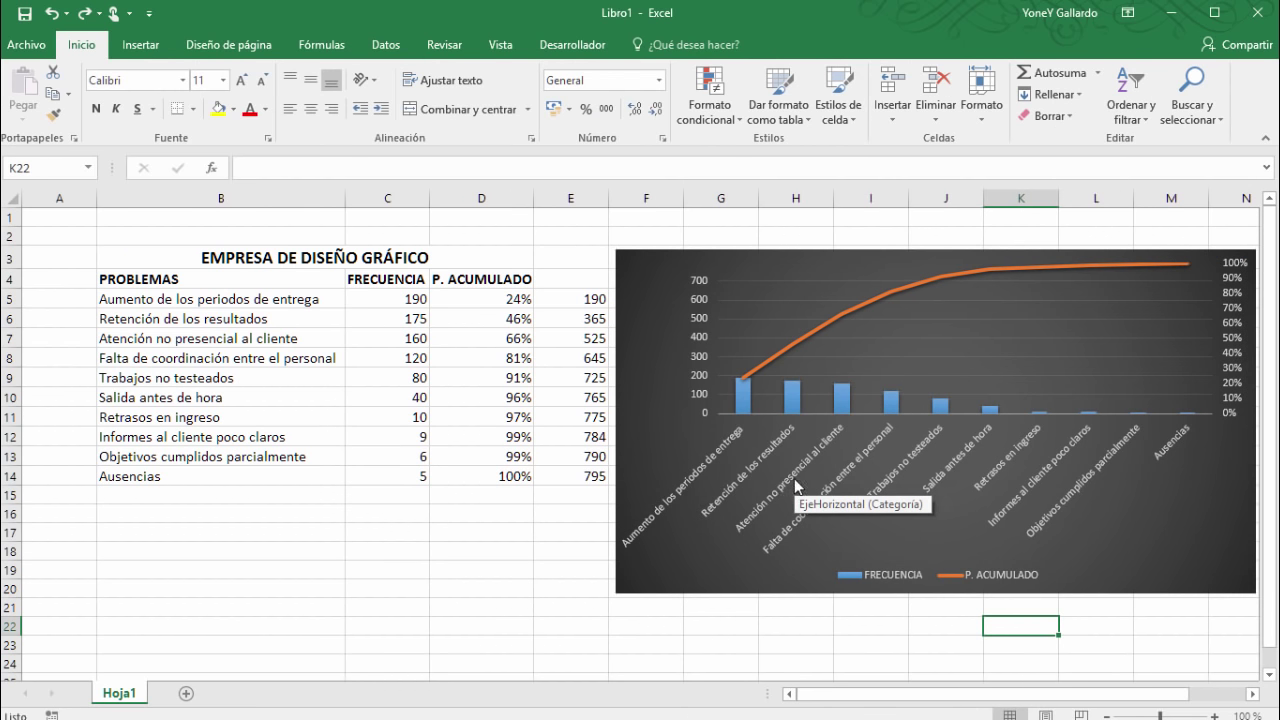
pyautogui.click(636, 356)
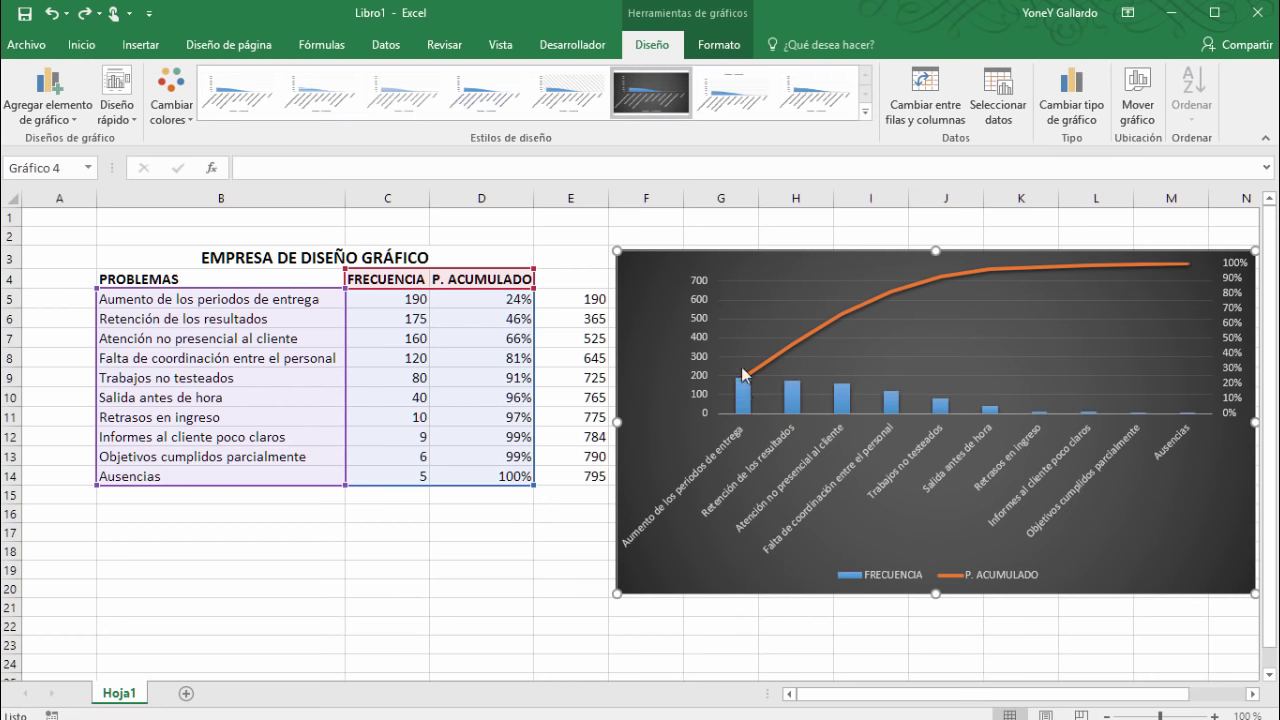
pyautogui.click(560, 84)
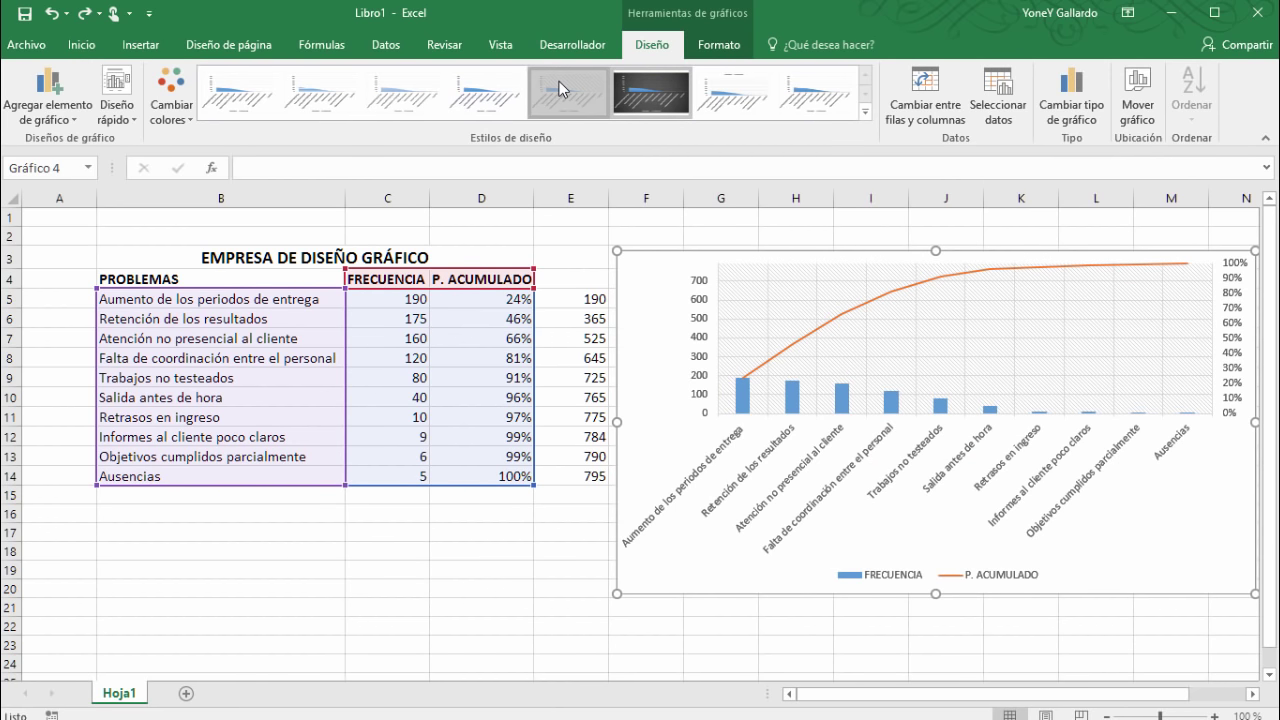